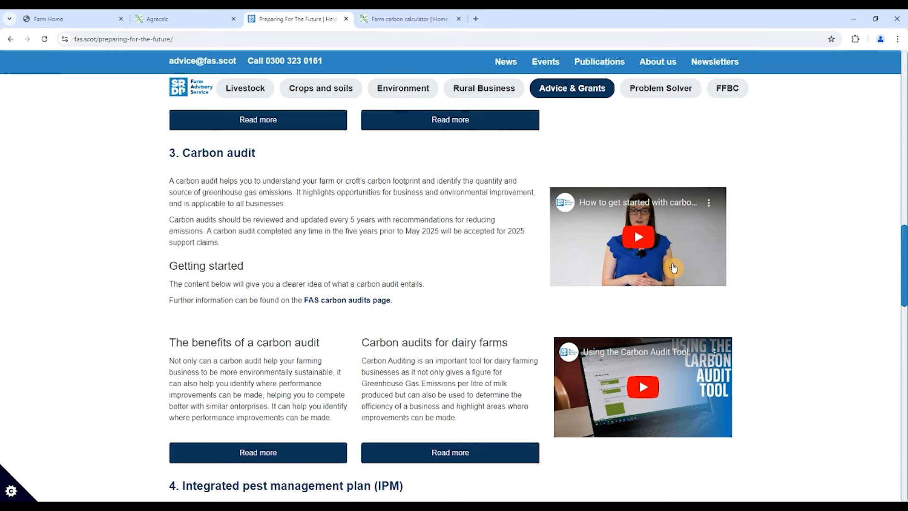
Step: View the Agrecalc website homepage and open the "Training - beef, sheep and combinable" farm report in Agrecalc Cloud
mouse_move(586, 93)
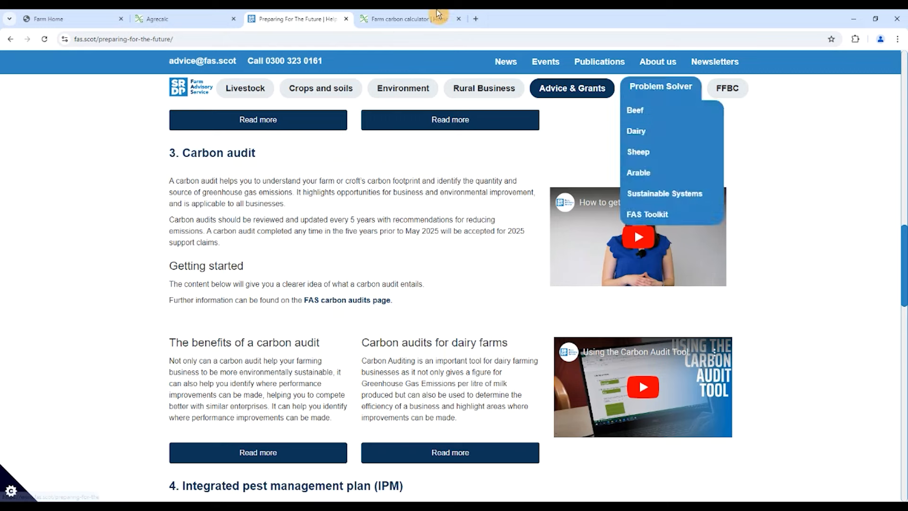
left_click(383, 21)
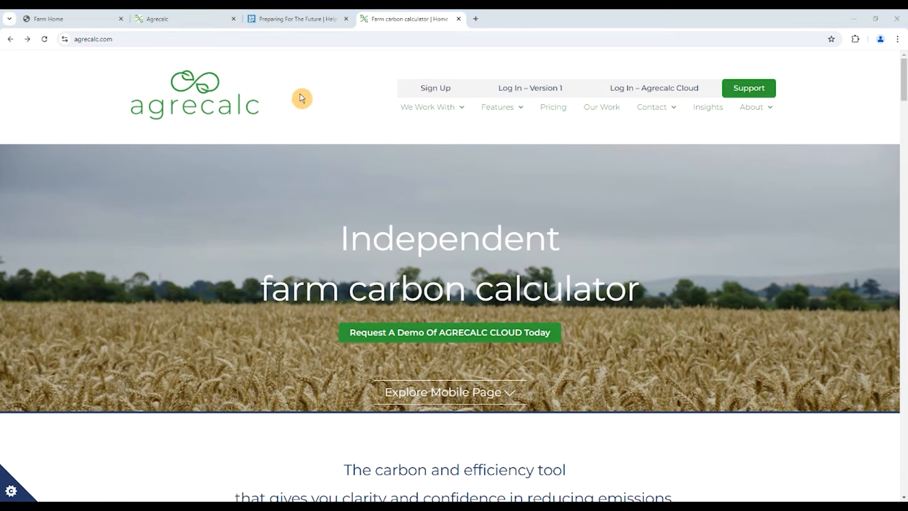
left_click(201, 27)
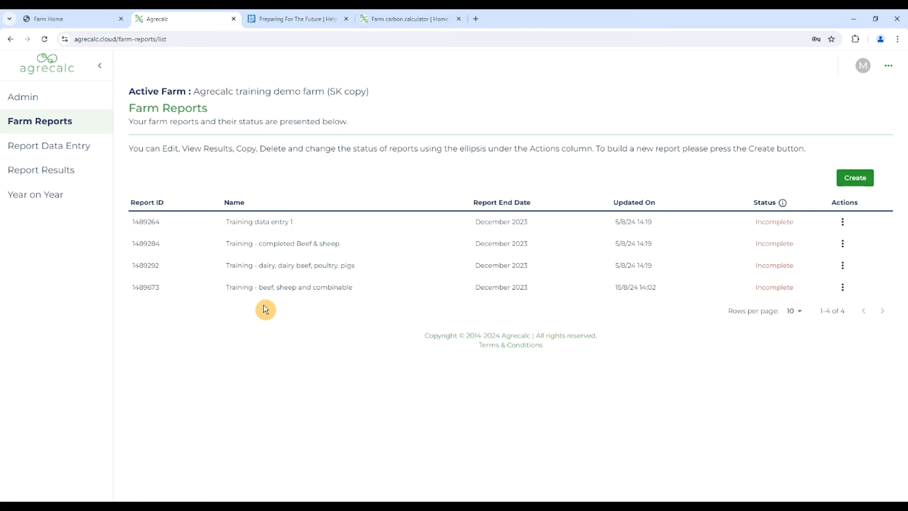
left_click(258, 294)
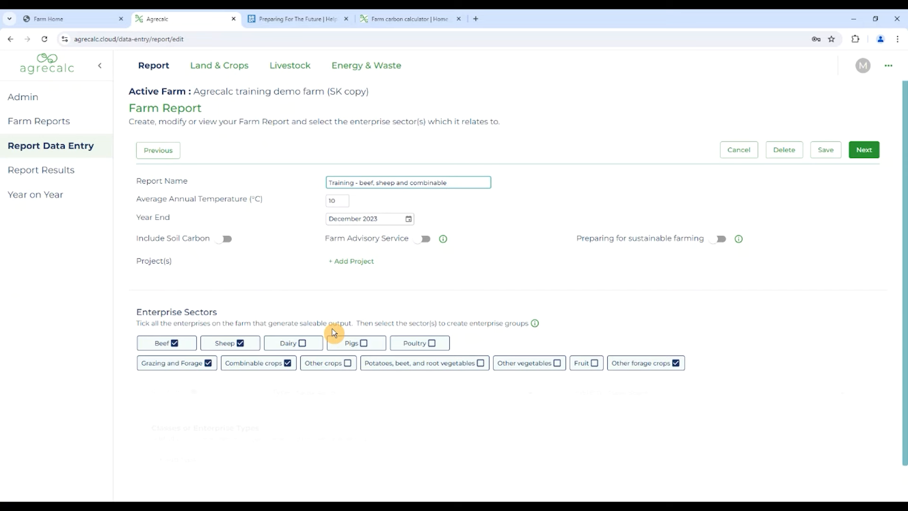
Step: Inspect the Beef sector's Spring Calving Upland Suckler - breeder/finisher group with its classes, and open the entry for a new group name
left_click(155, 348)
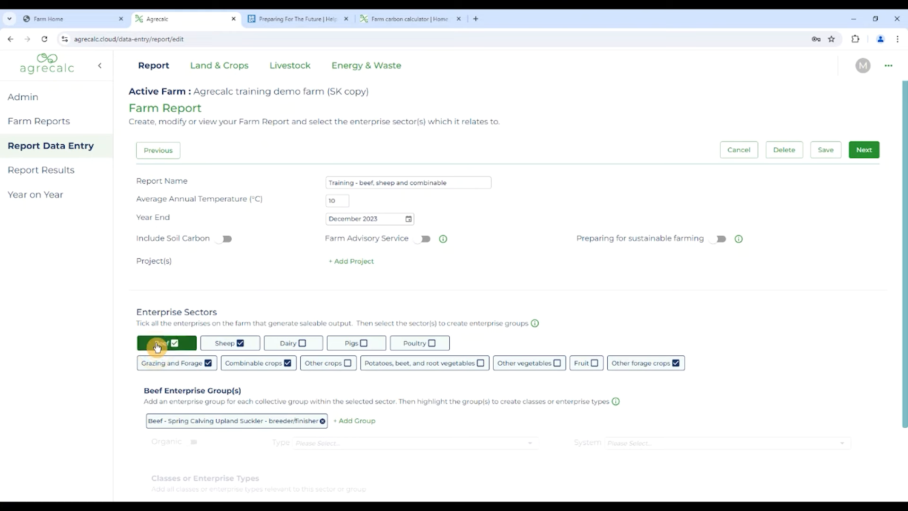
scroll(263, 367, "down", 1)
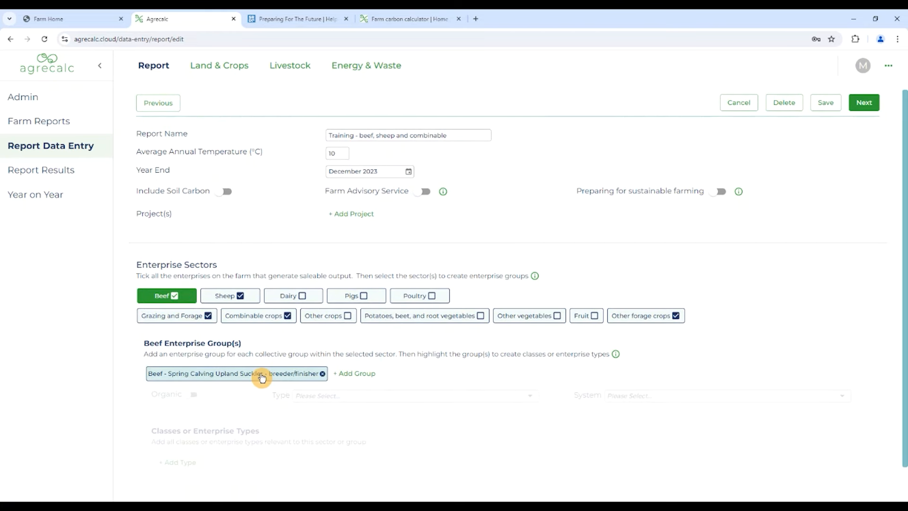
left_click(262, 378)
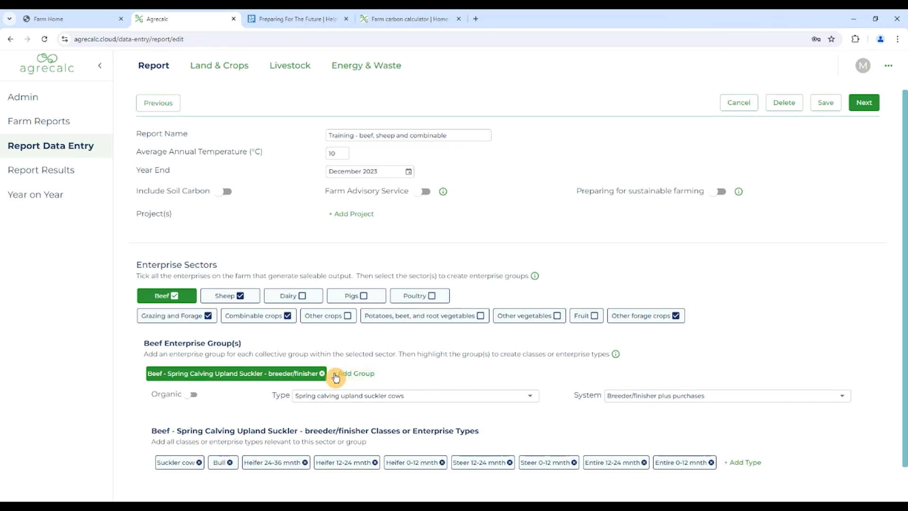
left_click(372, 373)
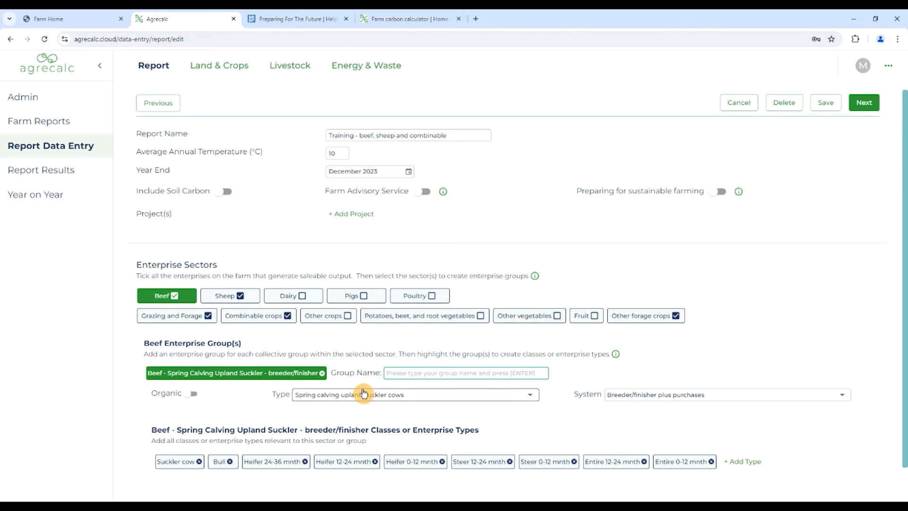
scroll(437, 397, "down", 1)
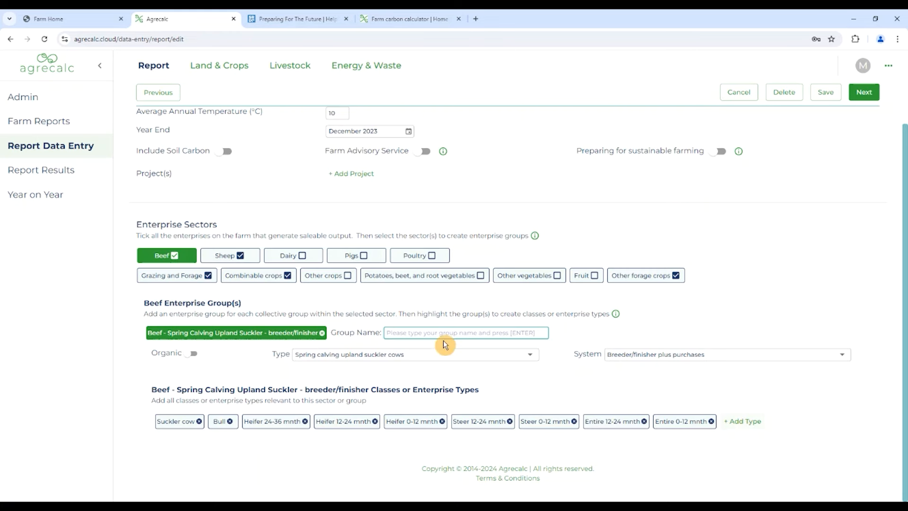
Step: Display the classes or enterprise types of the Grazing and Forage sector in the farm report
left_click(188, 277)
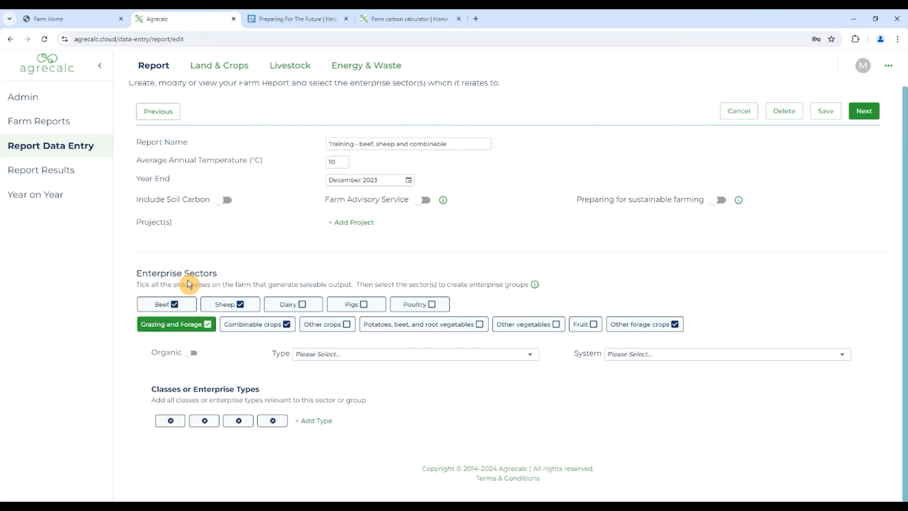
left_click(270, 336)
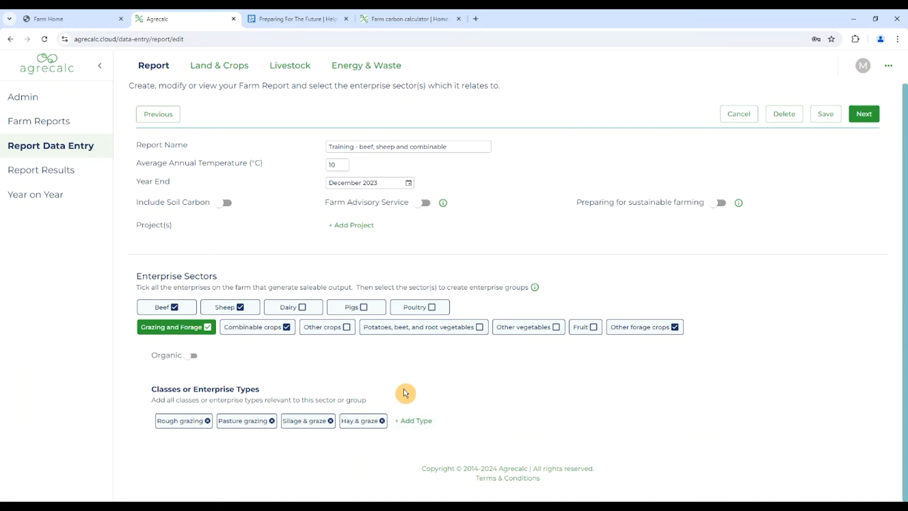
scroll(405, 390, "up", 1)
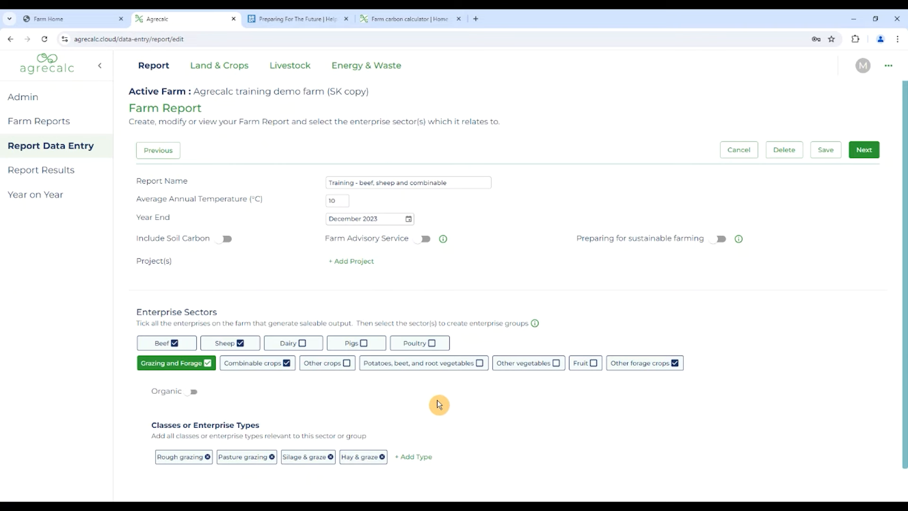
Step: Open Land Area & Crops and review the grazing, crop, woodland, hedge and miscellaneous areas down to the total
left_click(225, 70)
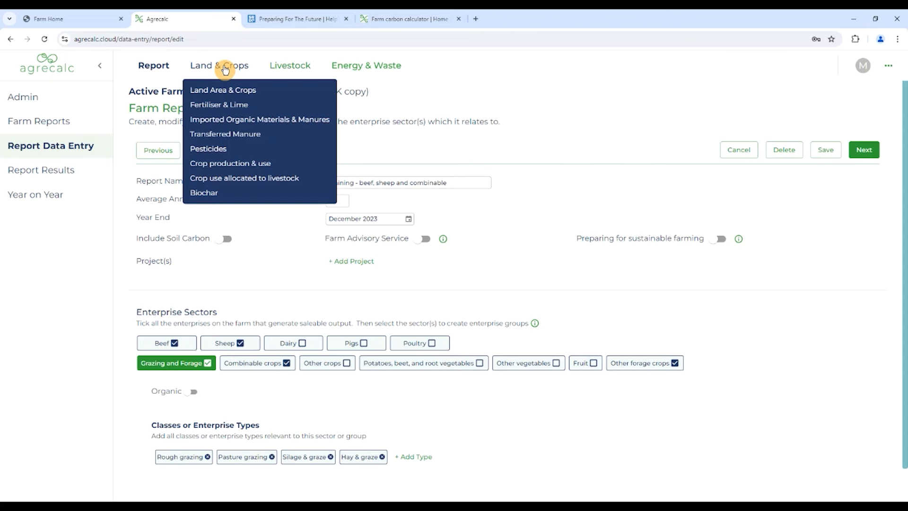
left_click(223, 94)
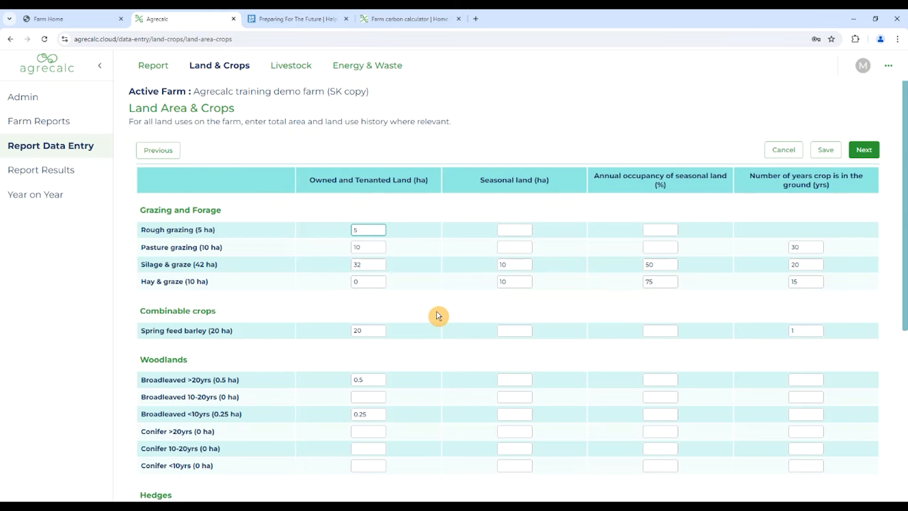
scroll(436, 312, "down", 2)
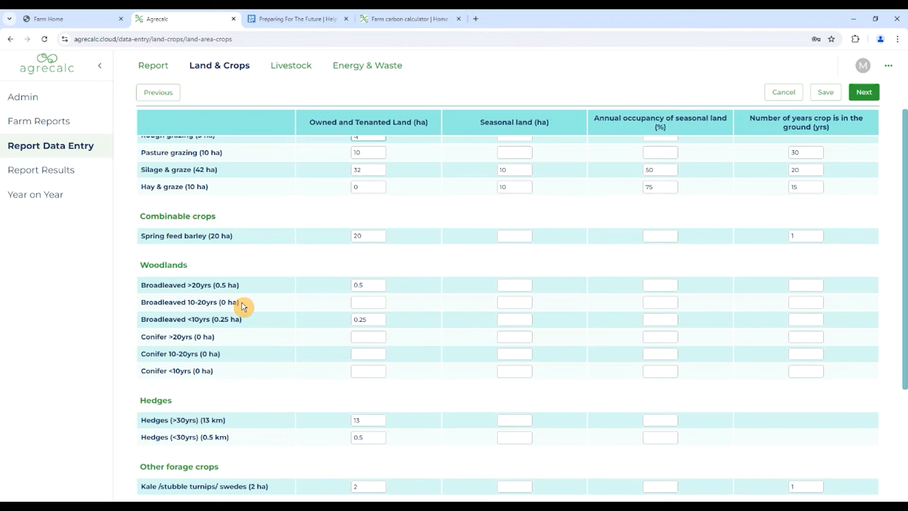
scroll(258, 345, "down", 1)
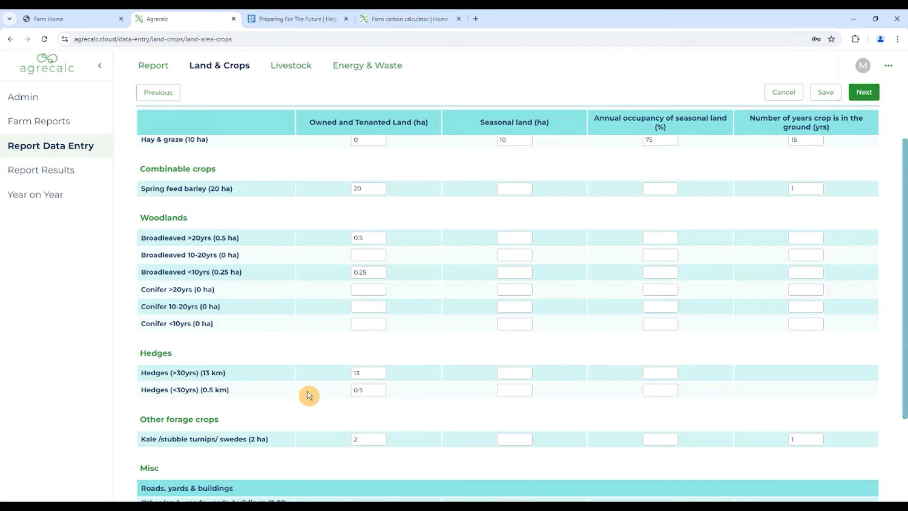
scroll(308, 390, "down", 3)
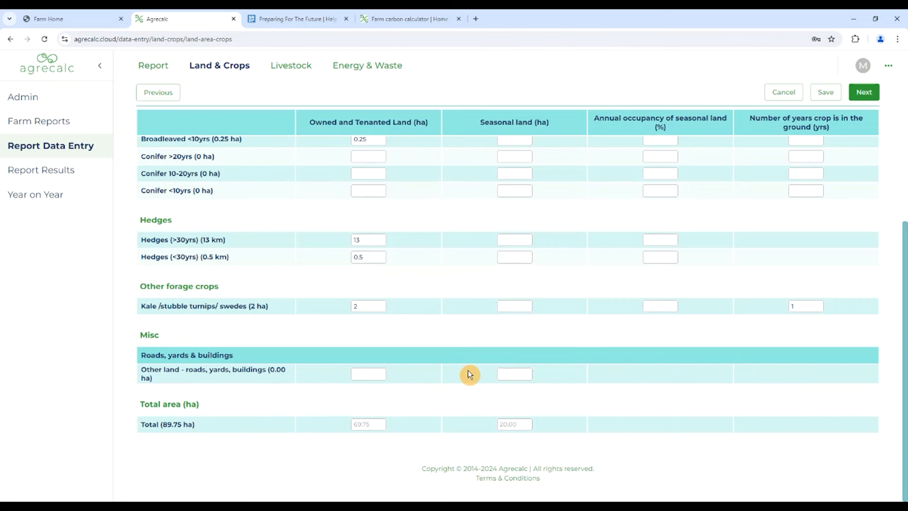
scroll(466, 370, "up", 5)
scroll(466, 370, "up", 1)
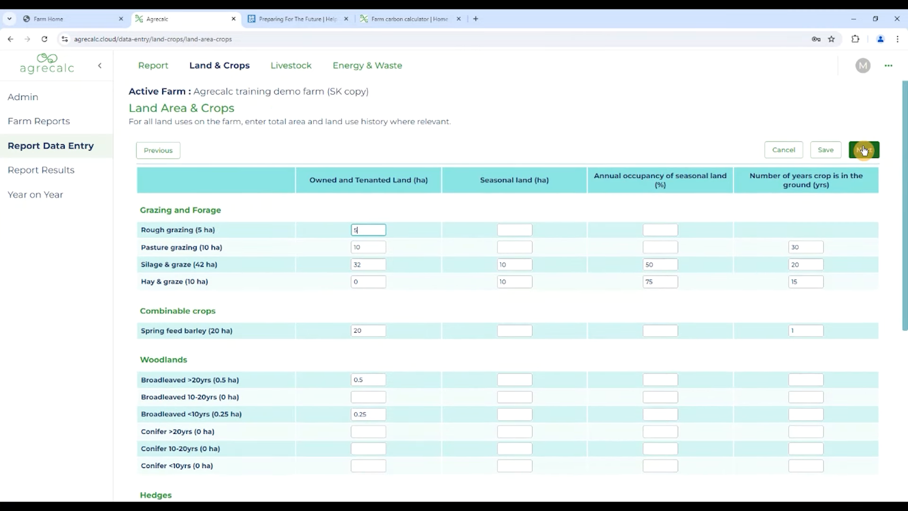
Step: Open Fertiliser & Lime and view the available fertiliser types for the first pasture grazing entry, keeping the current selection
left_click(244, 72)
left_click(241, 106)
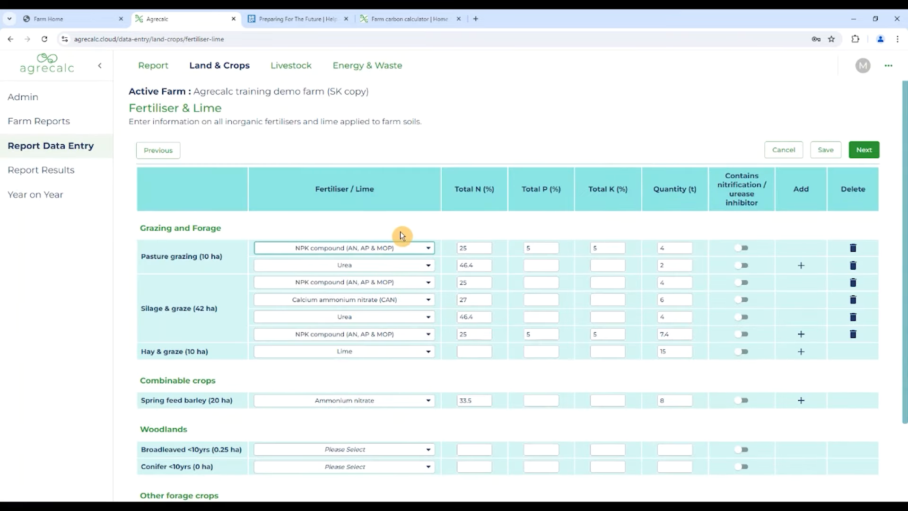
left_click(416, 246)
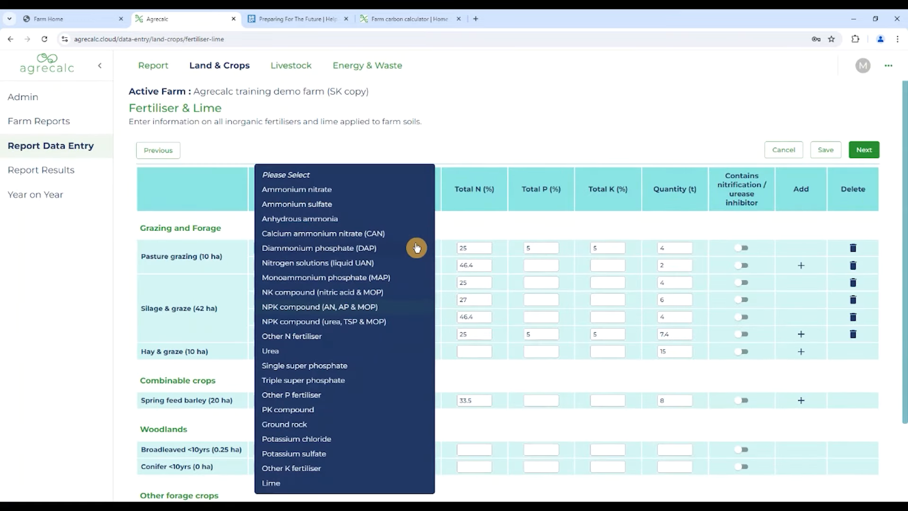
left_click(499, 224)
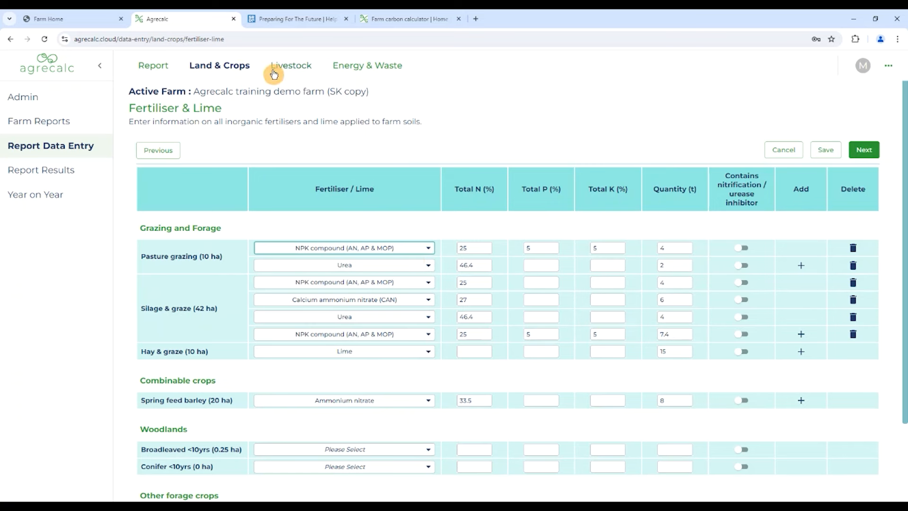
Step: Review the Imported Organic Materials & Manures entries and the beef manure allocations under Transferred Manure
left_click(239, 67)
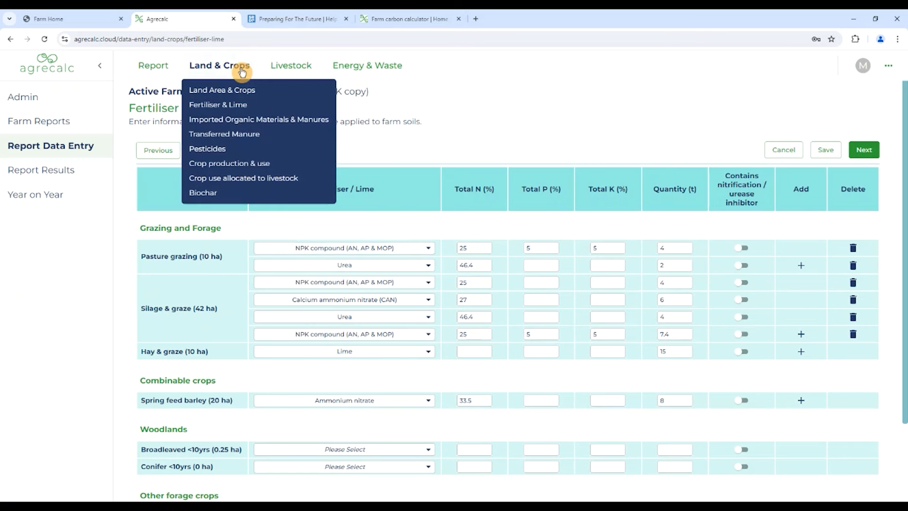
left_click(287, 123)
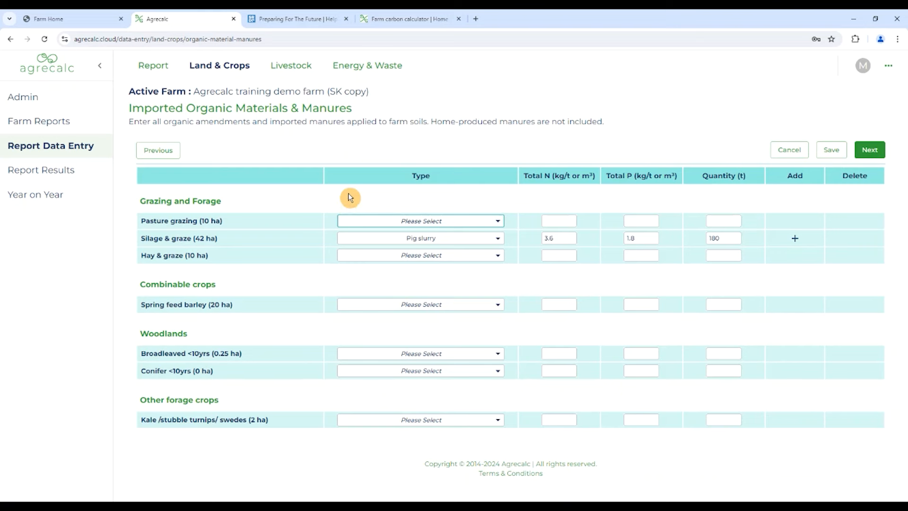
left_click(235, 64)
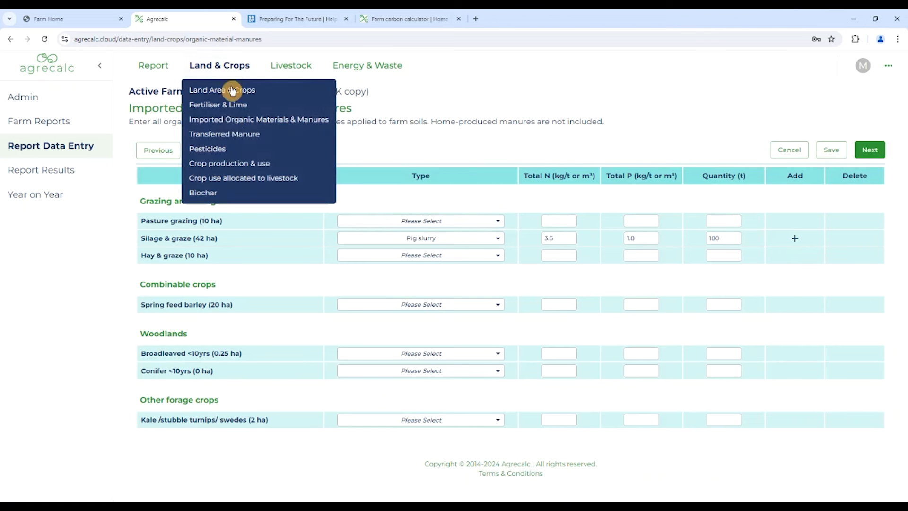
left_click(230, 136)
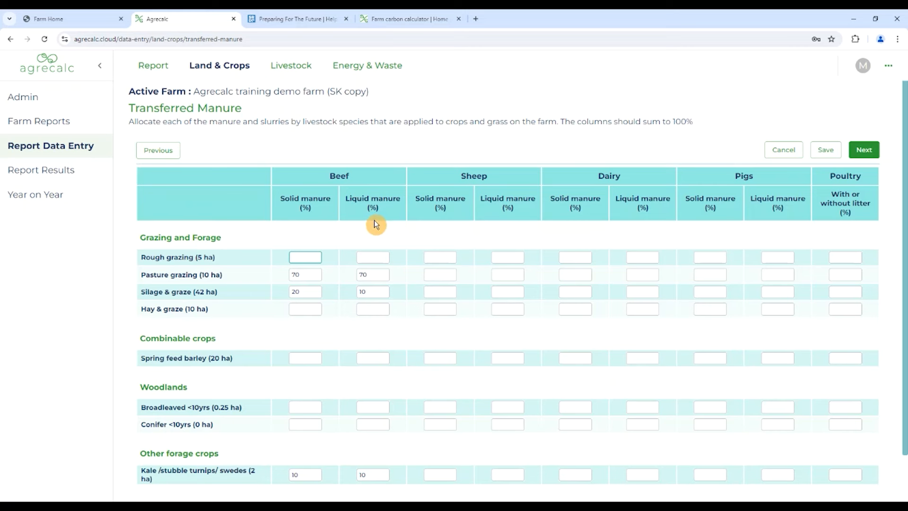
scroll(376, 224, "down", 1)
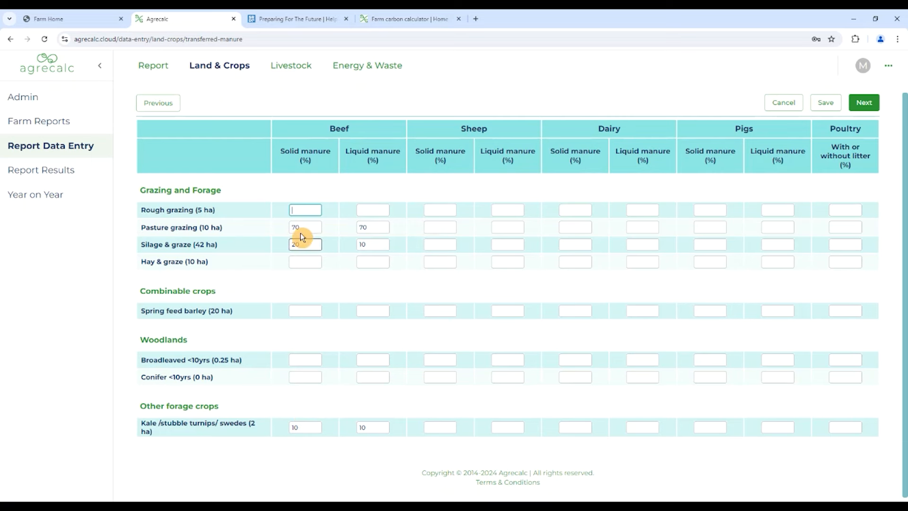
double_click(300, 428)
Step: Review the treated areas under Pesticides and the crop stock, yield and use figures under Crop production & use
mouse_move(202, 70)
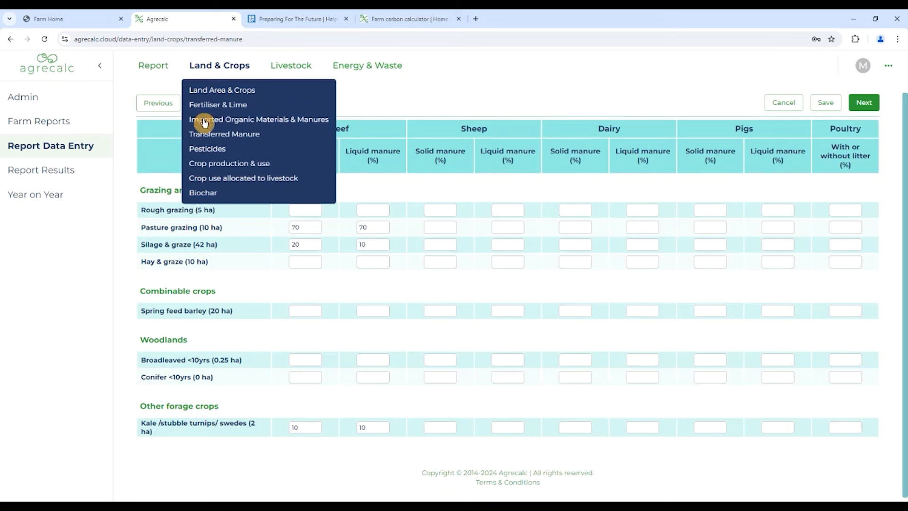
left_click(205, 149)
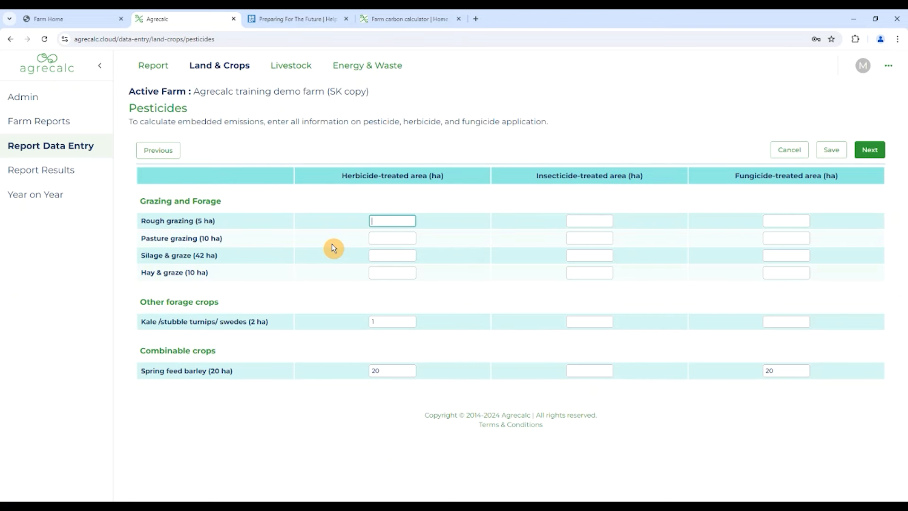
left_click(230, 71)
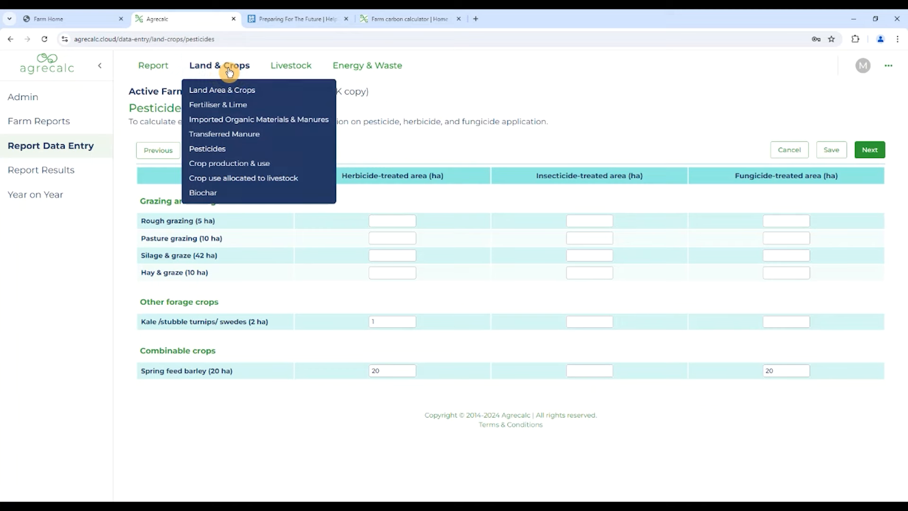
left_click(230, 165)
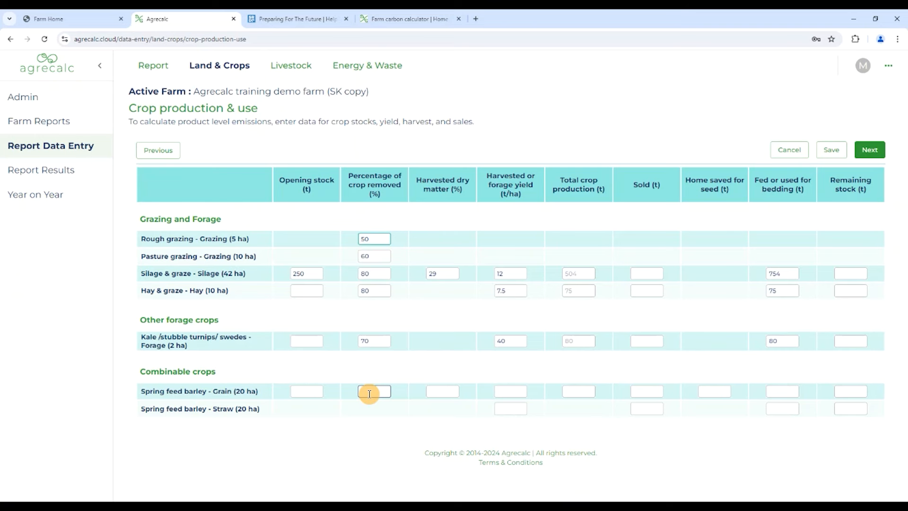
left_click(445, 274)
Step: Review the livestock percentages under Crop use allocated to livestock and the data fields of the Biochar page
left_click(219, 67)
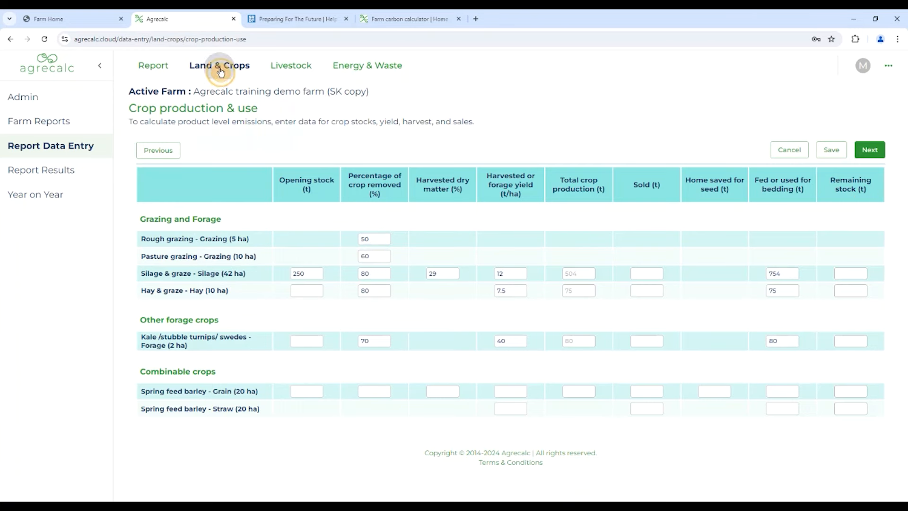
left_click(232, 178)
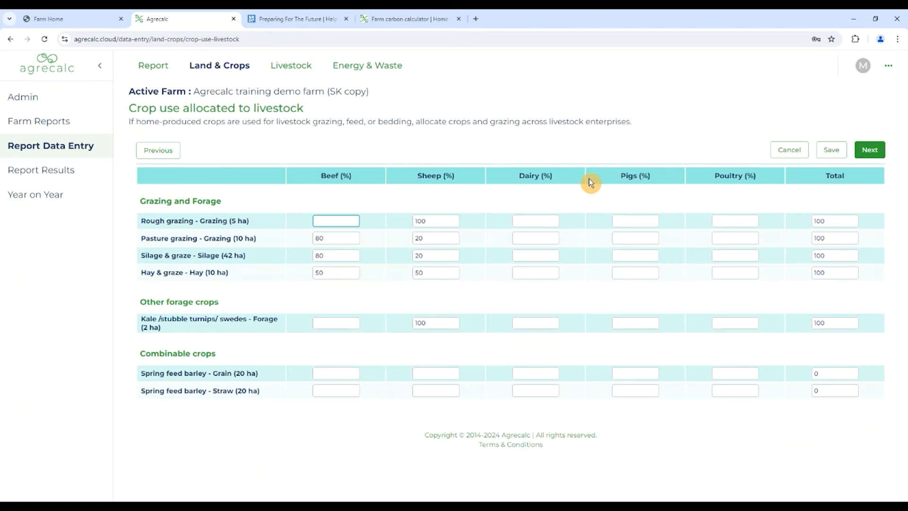
left_click(219, 70)
left_click(209, 195)
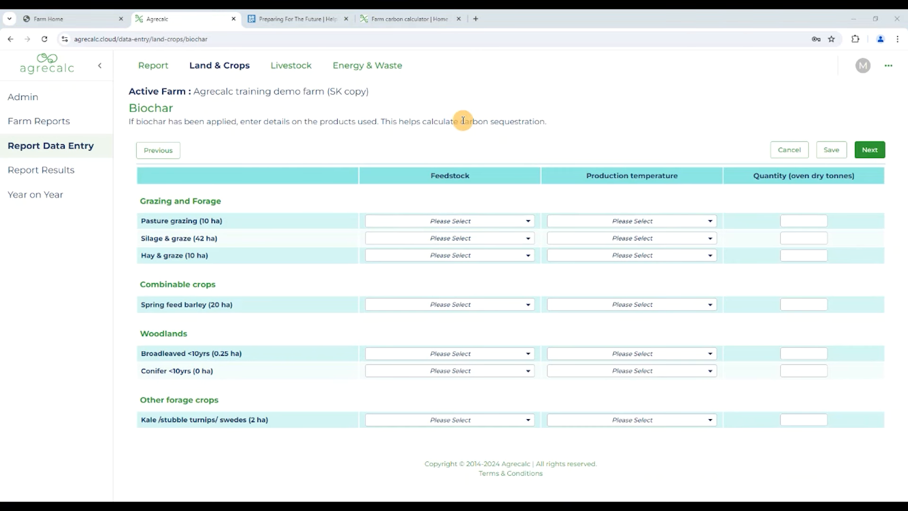
Step: Open Livestock Numbers & Weights to examine the opening weights, closing weights and average numbers of the livestock classes
left_click(298, 72)
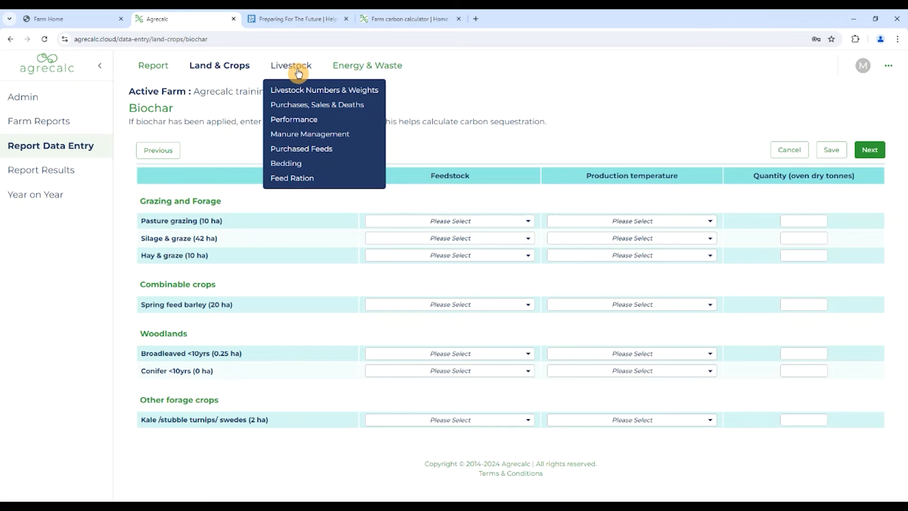
left_click(299, 90)
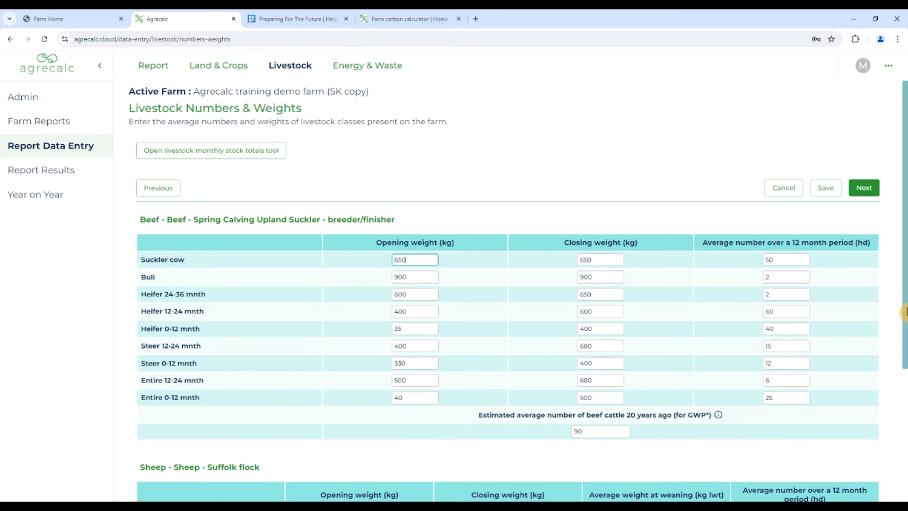
Step: Review the beef herd's average numbers and the Suffolk flock's weights, including the lambs' average weight at weaning
left_click(770, 400)
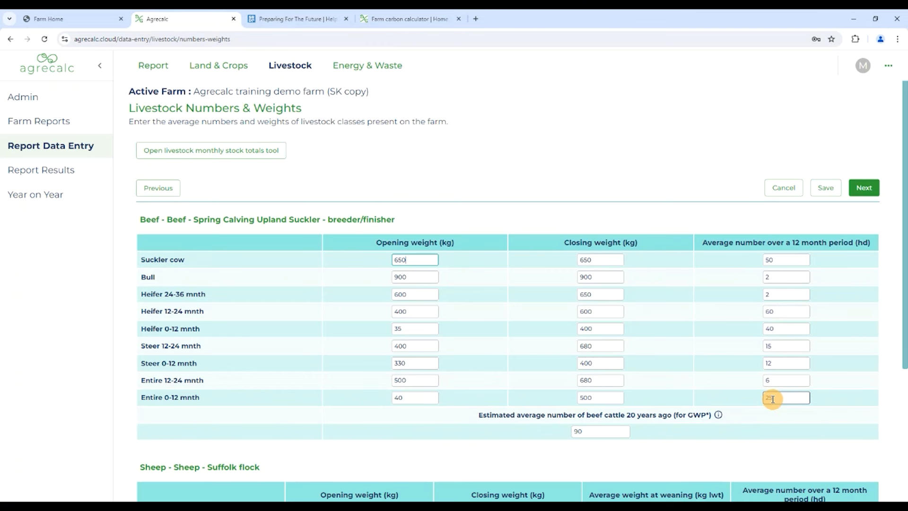
double_click(775, 398)
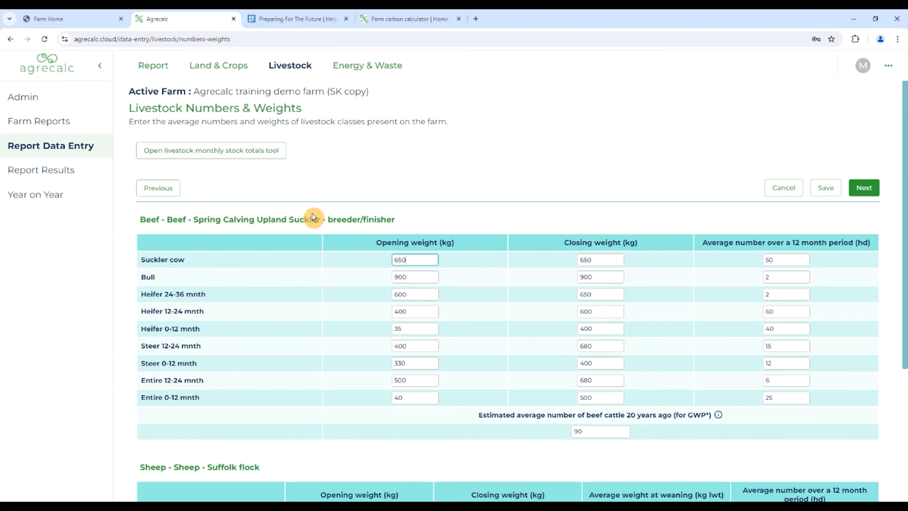
scroll(312, 217, "down", 3)
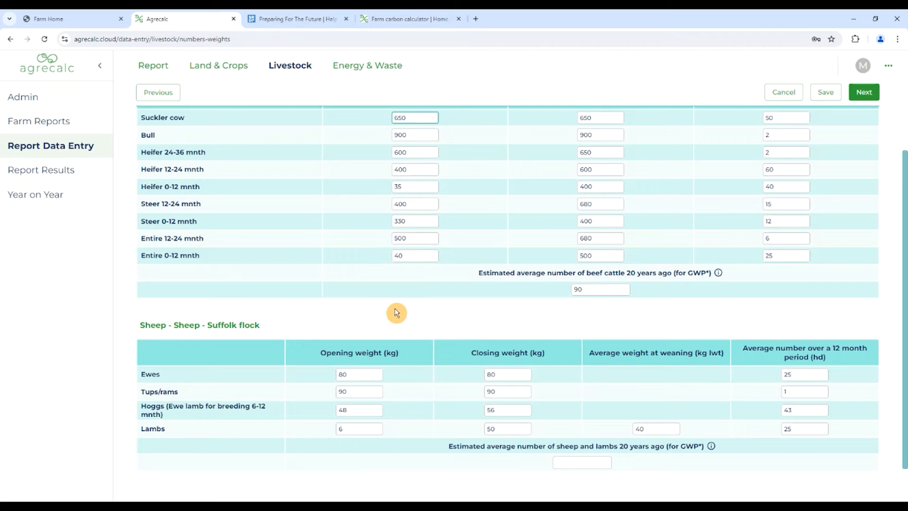
scroll(396, 313, "down", 1)
left_click(658, 384)
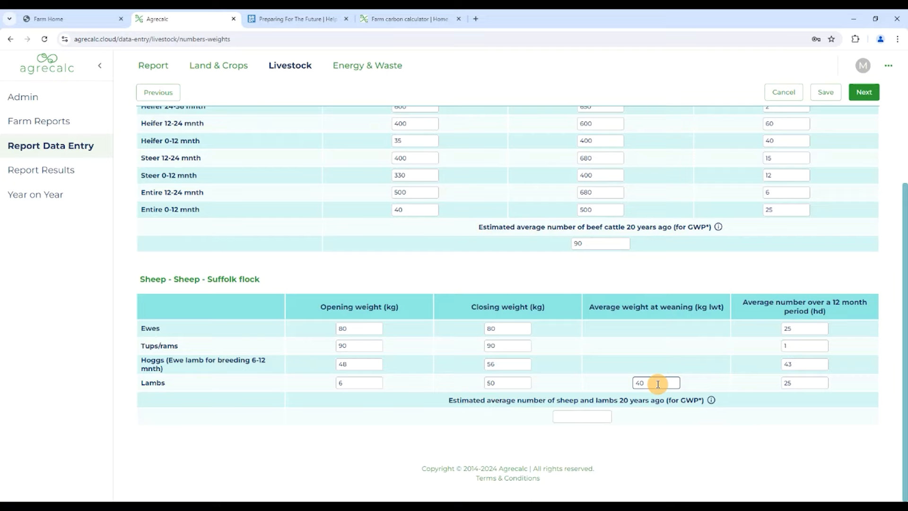
scroll(657, 384, "up", 4)
Step: Review the livestock purchases, sales, KO% and deaths under Purchases, Sales & Deaths, including the sheep wool entry
left_click(282, 72)
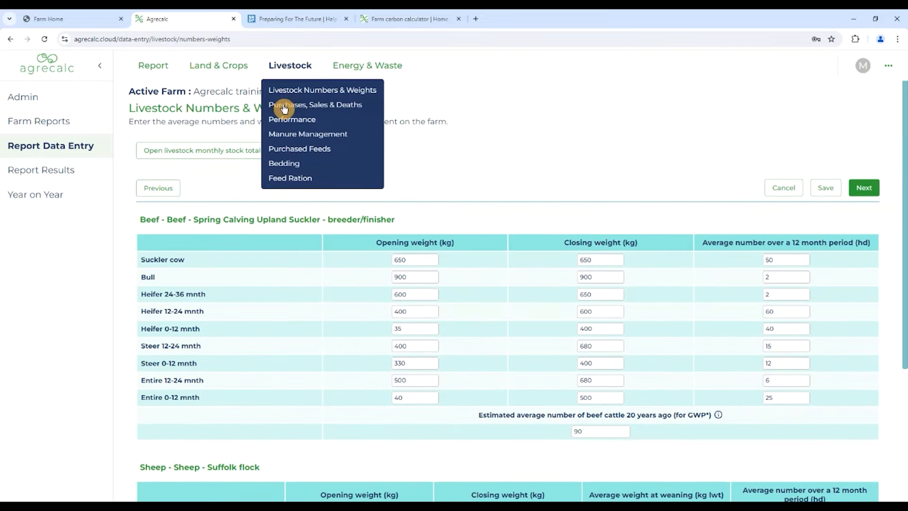
left_click(283, 108)
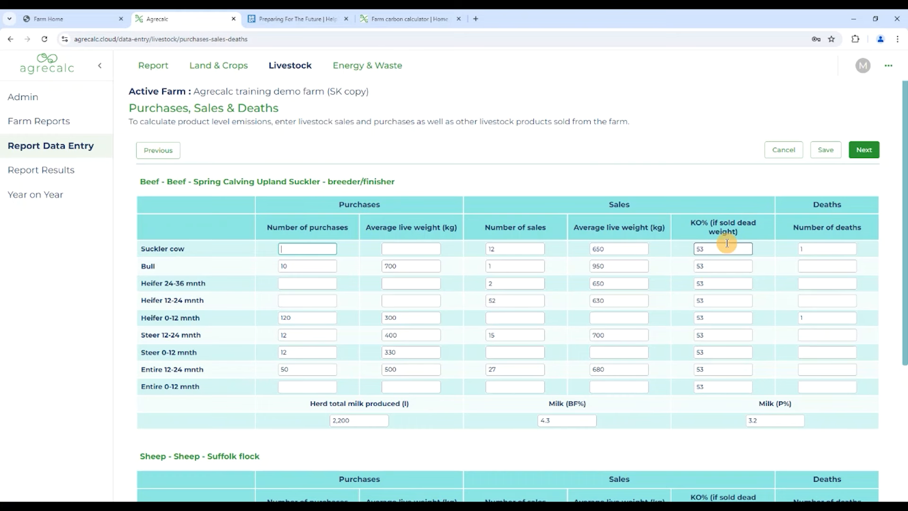
scroll(726, 243, "down", 4)
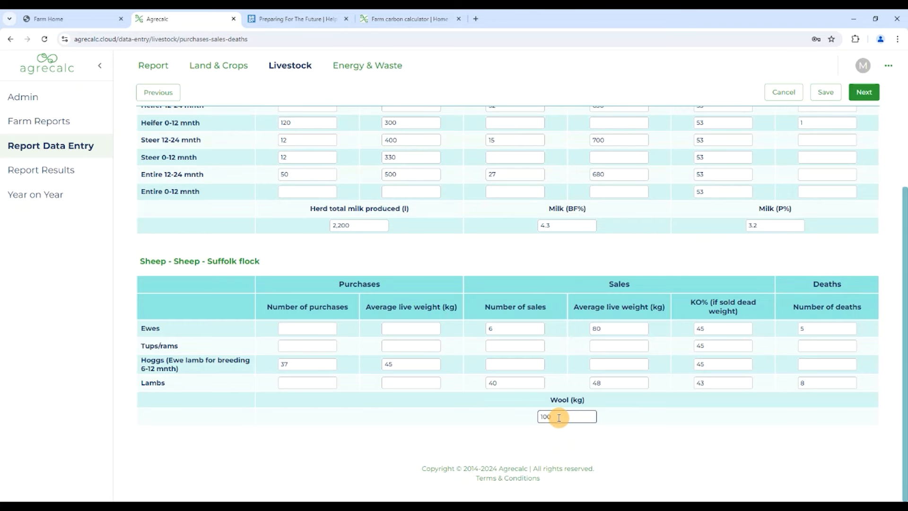
scroll(559, 418, "up", 4)
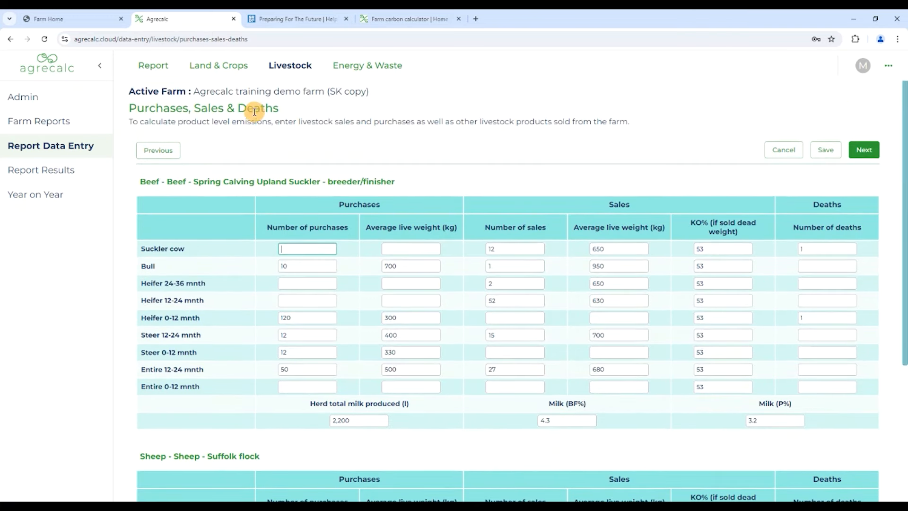
Step: Review the herd and flock efficiency fields under Performance and the manure storage percentages under Manure Management
left_click(290, 66)
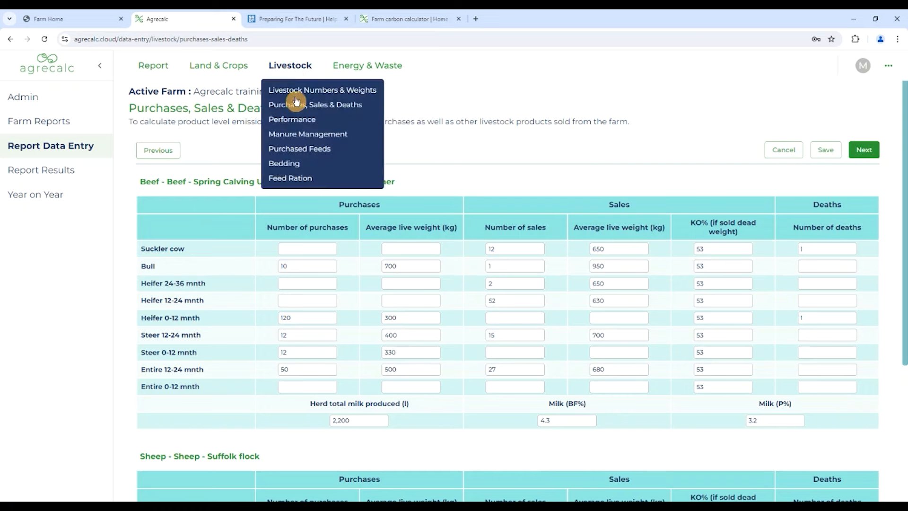
left_click(303, 119)
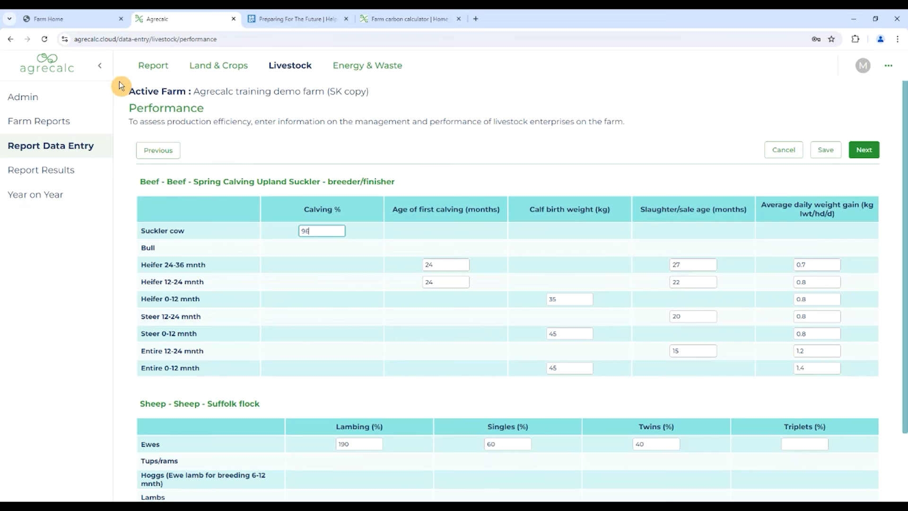
left_click(278, 68)
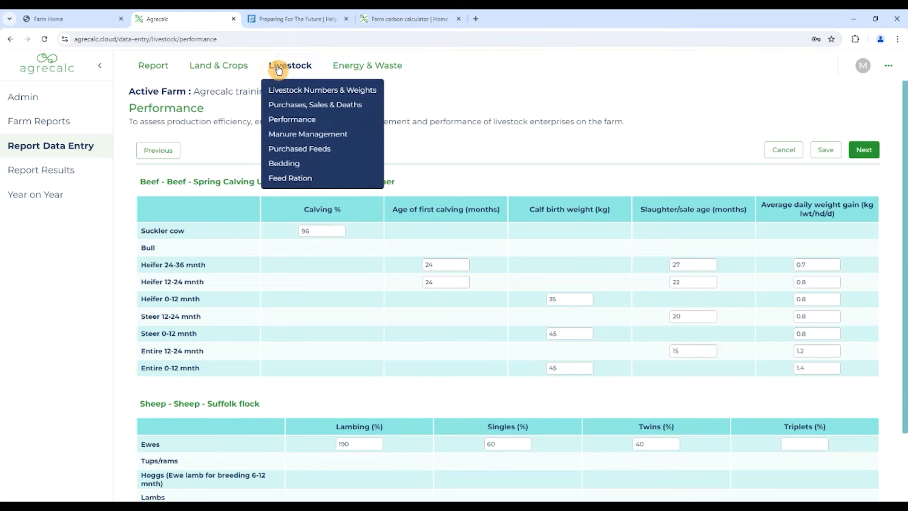
left_click(294, 135)
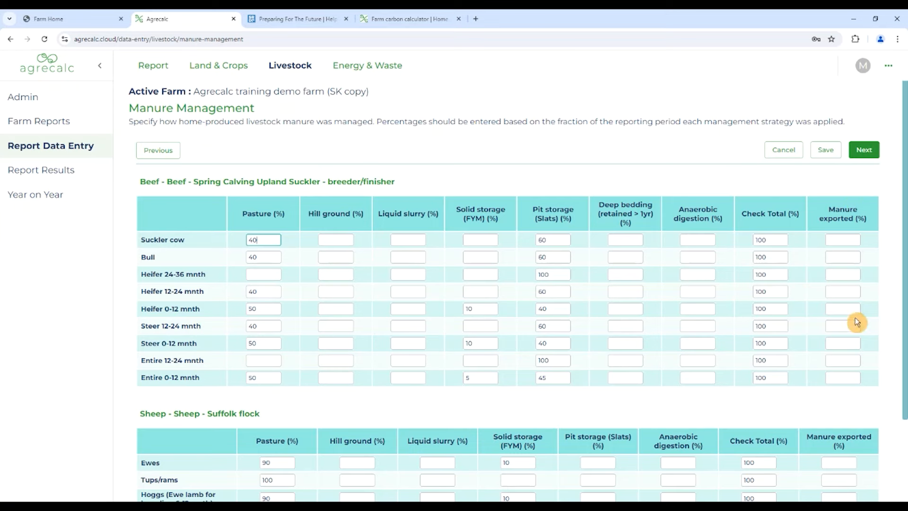
scroll(653, 227, "down", 1)
scroll(458, 126, "up", 1)
Step: Review Purchased Feeds, examining the available feed categories, the compound feed types and the tonnes entered for beef
left_click(278, 58)
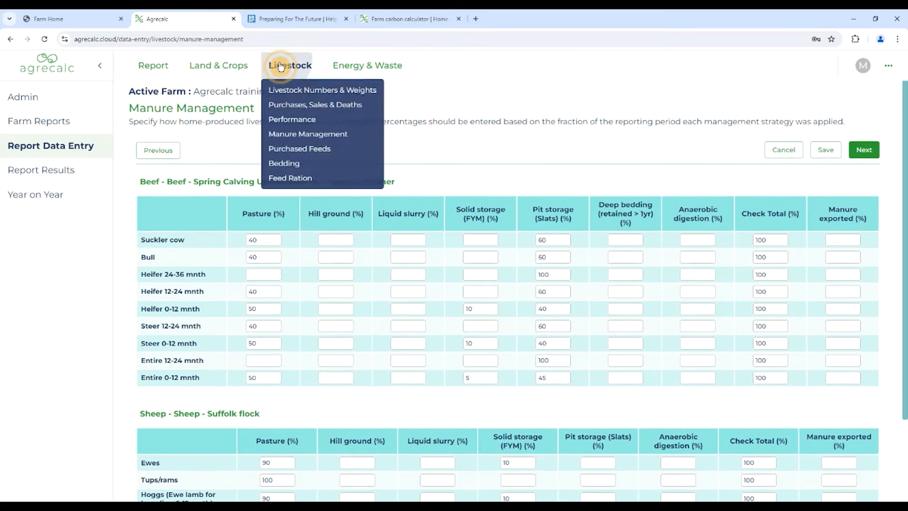
left_click(291, 150)
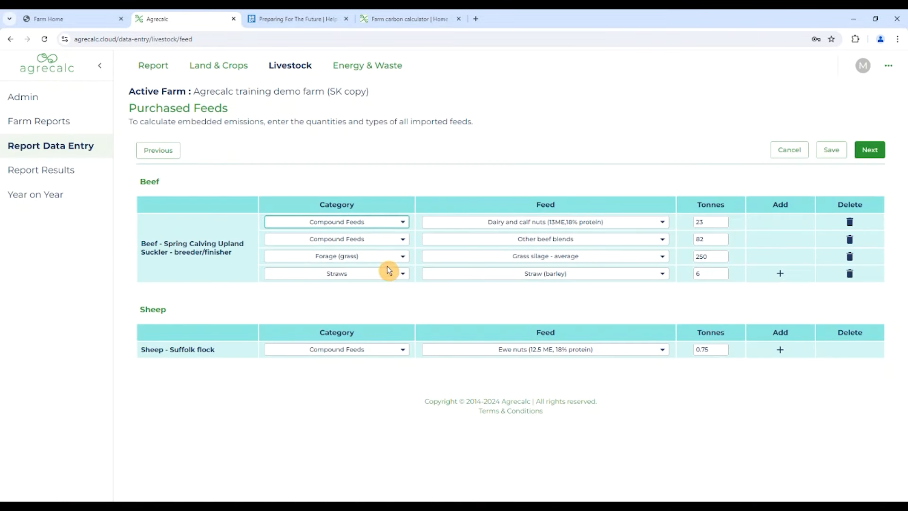
left_click(392, 257)
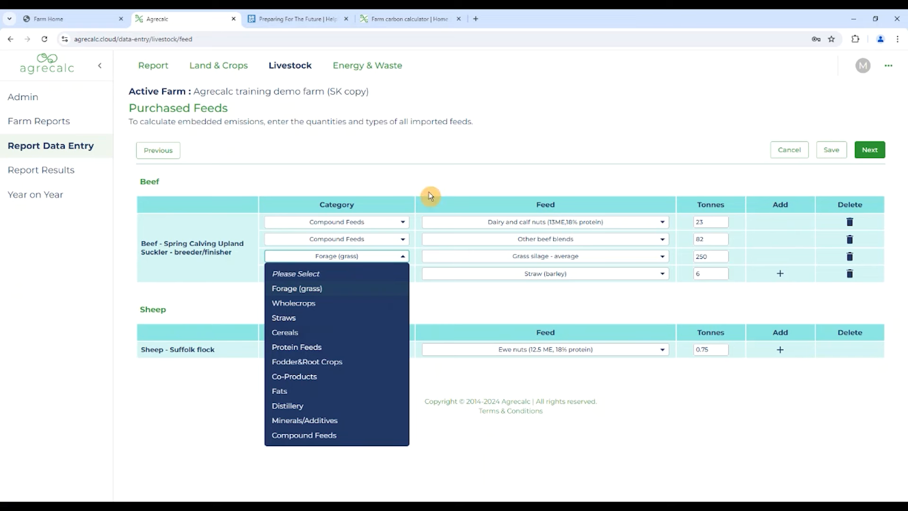
left_click(440, 206)
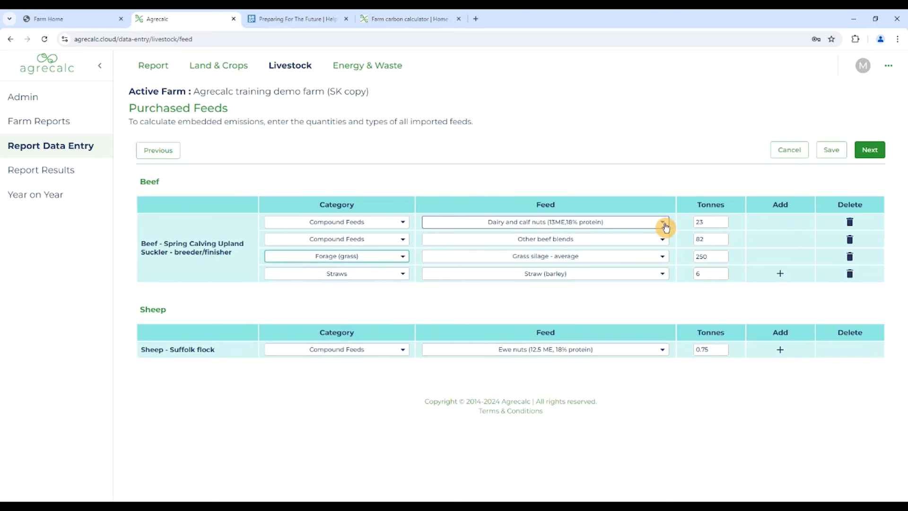
left_click(665, 223)
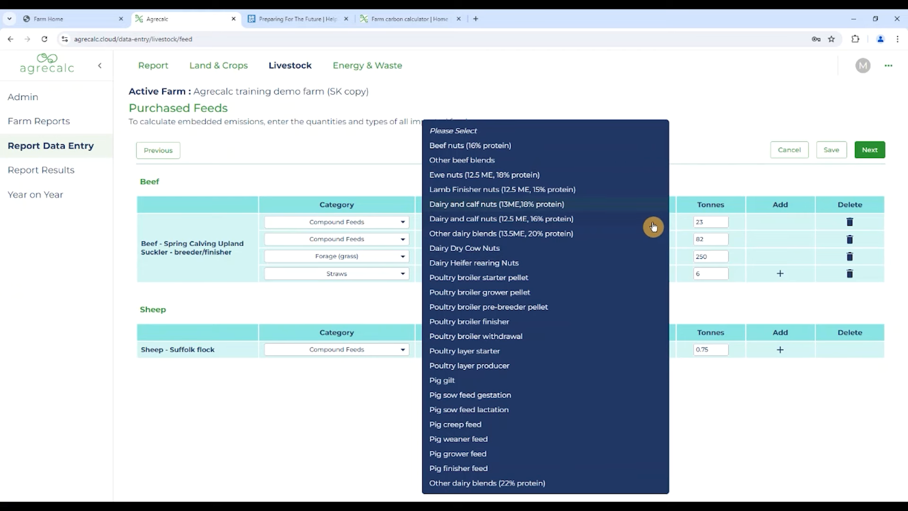
left_click(574, 95)
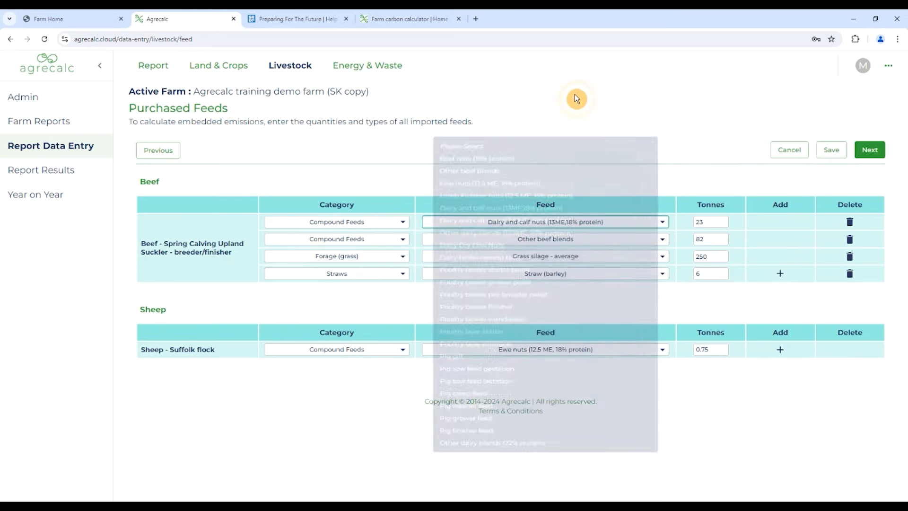
double_click(705, 225)
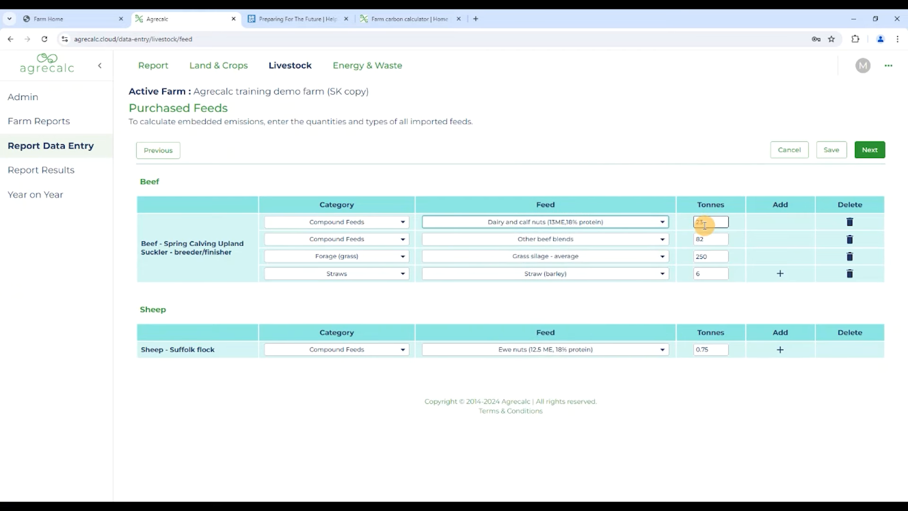
left_click(126, 217)
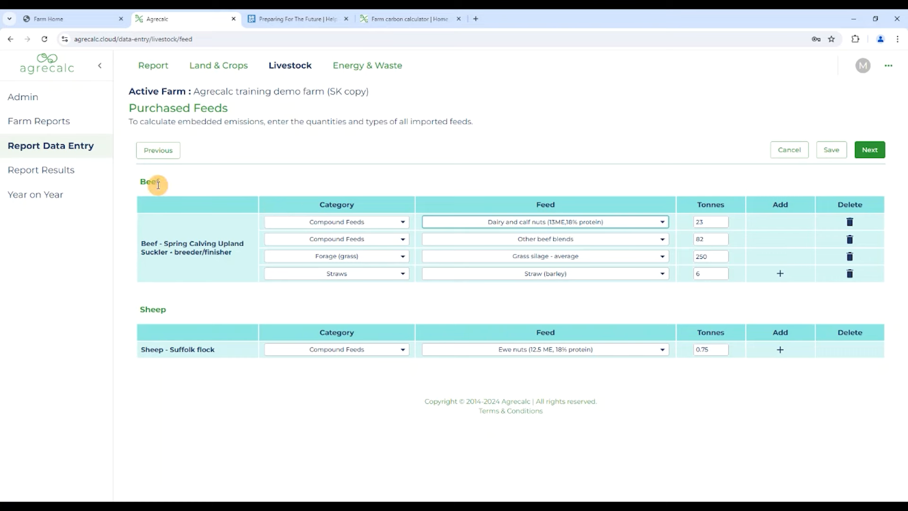
Step: Review the beef bedding material options under Bedding and the diet digestibility and crude protein fields under Feed Ration
left_click(274, 68)
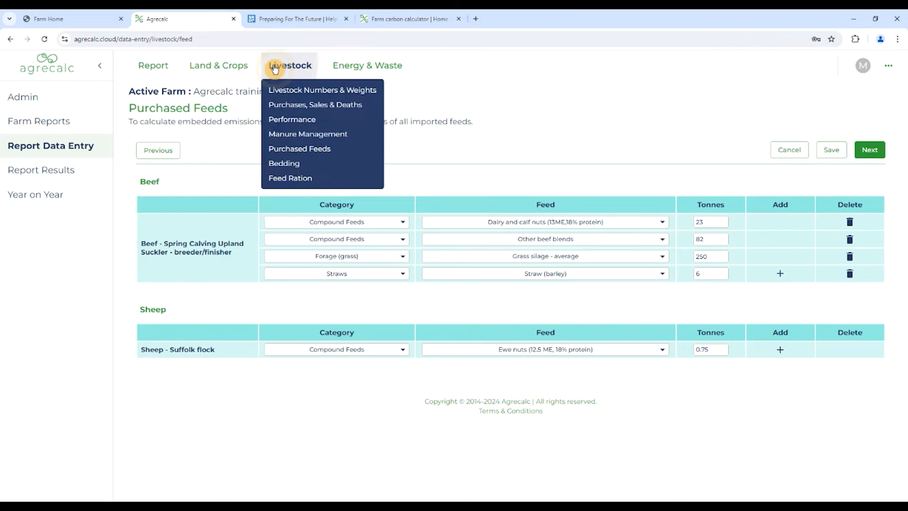
left_click(307, 162)
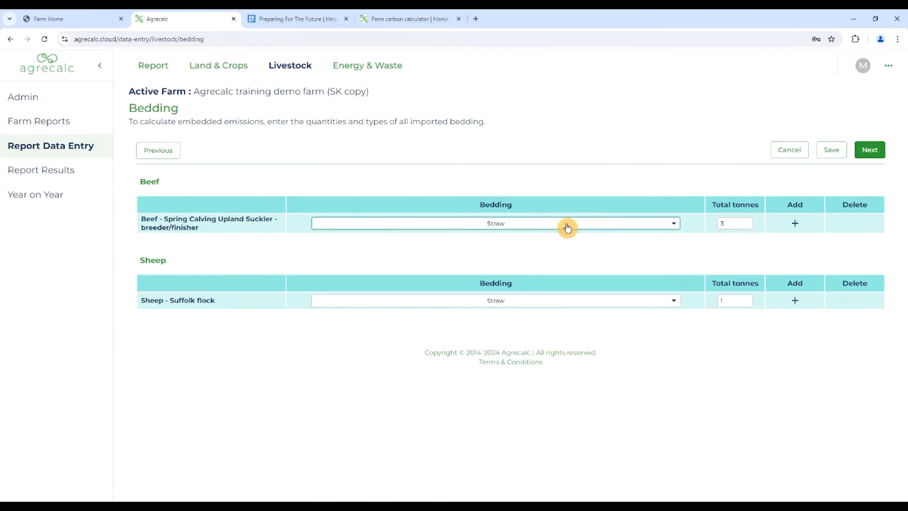
left_click(516, 224)
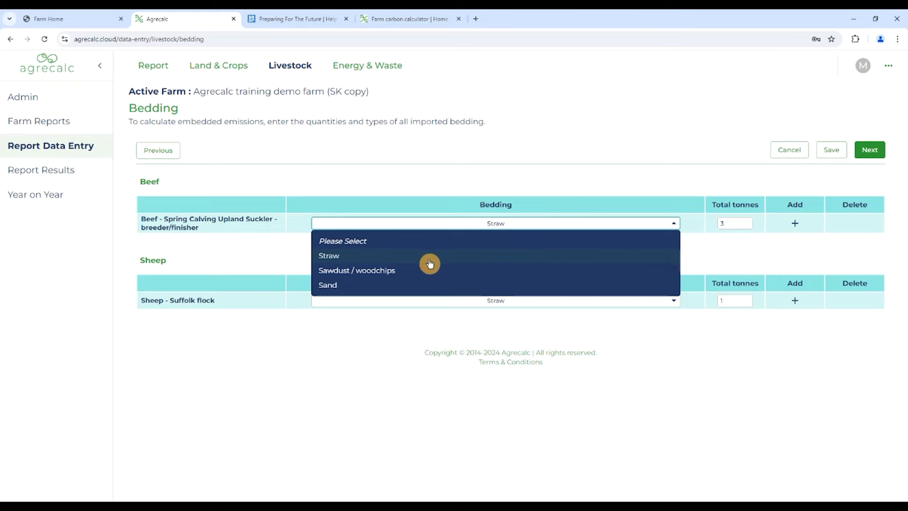
left_click(294, 69)
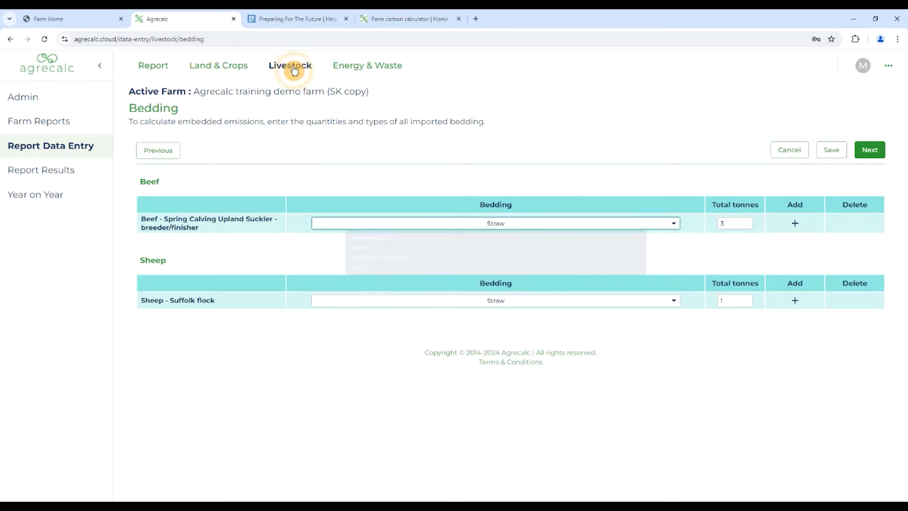
left_click(302, 179)
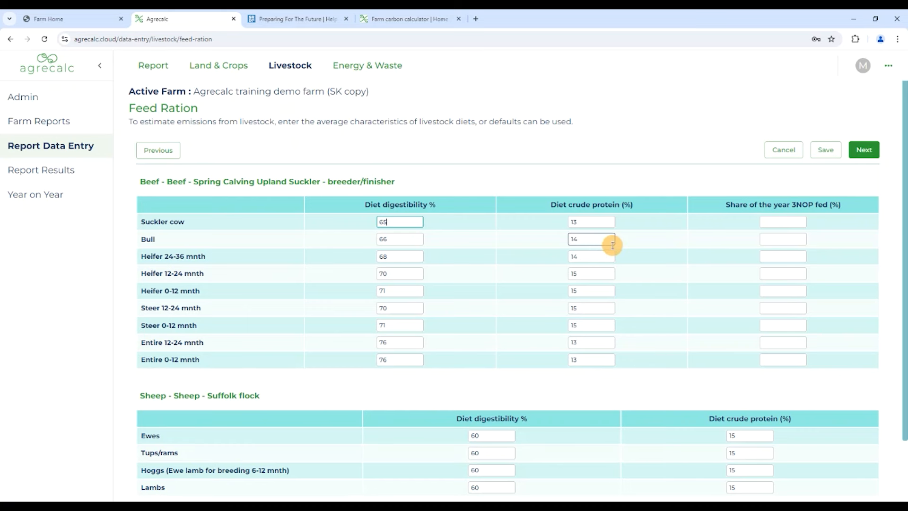
Step: Review the whole-farm electricity, diesel and petrol entries and their enterprise allocations under Electricity & Fuel
left_click(388, 69)
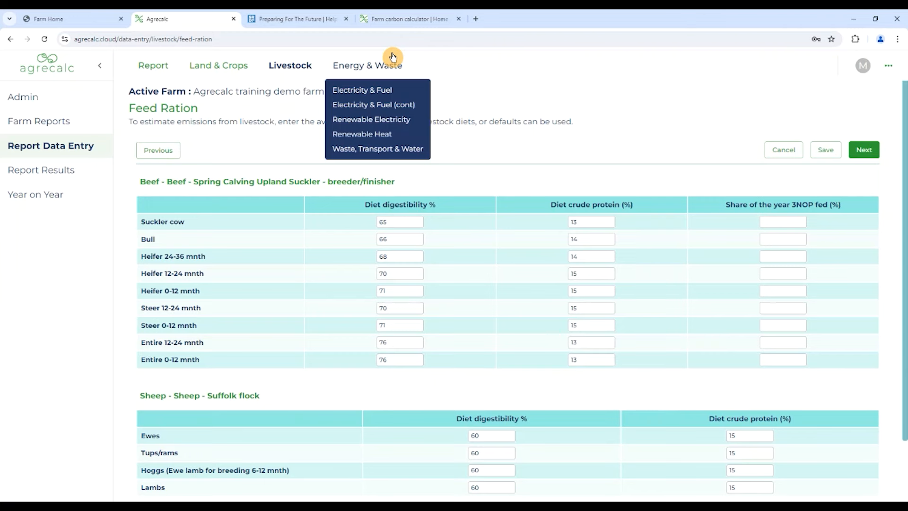
left_click(386, 91)
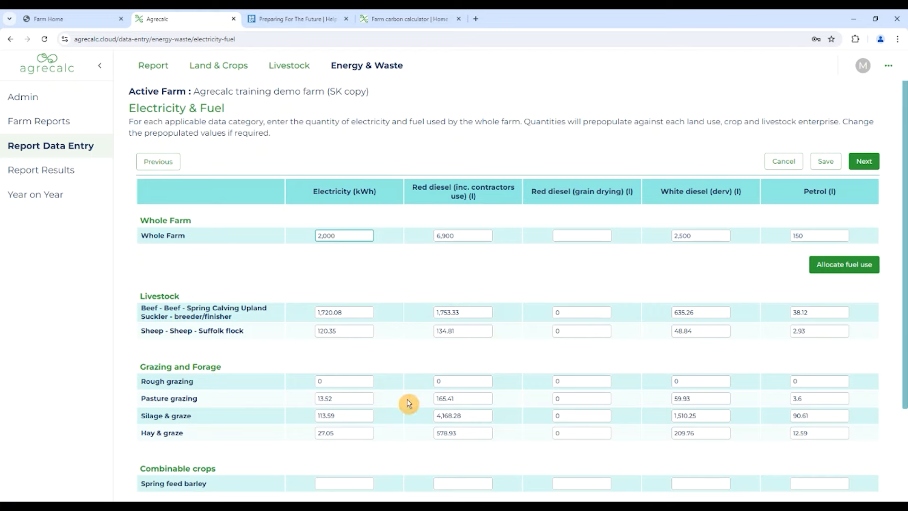
scroll(408, 403, "down", 1)
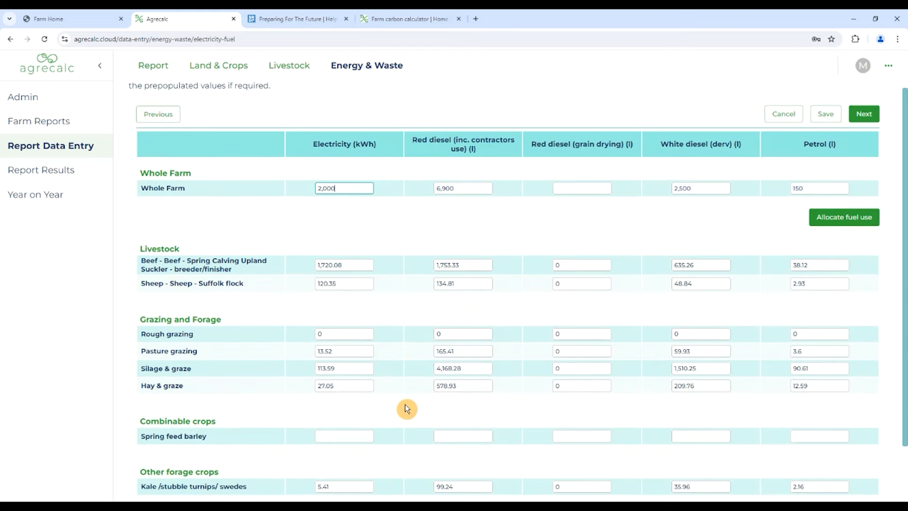
scroll(407, 403, "up", 1)
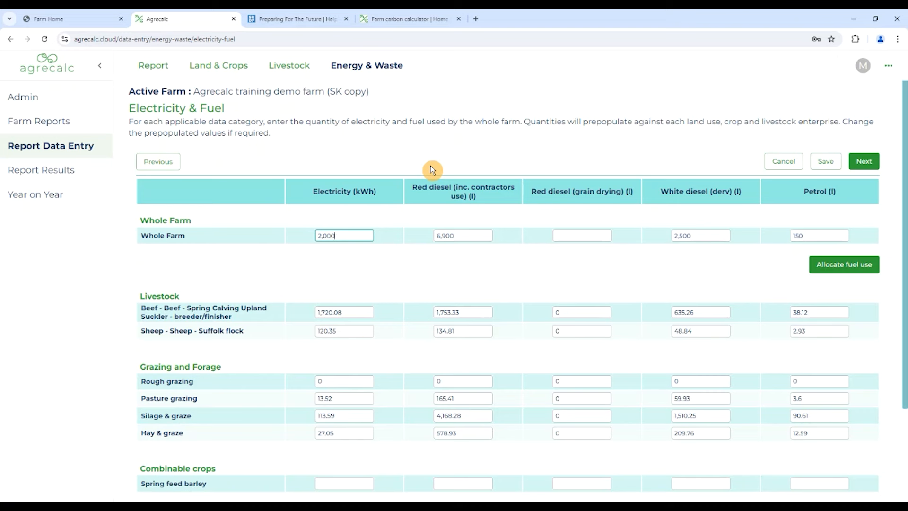
Step: Review the kerosene, LPG, gas and coal fields under Electricity & Fuel (cont) and the production figures under Renewable Electricity
left_click(357, 65)
left_click(363, 110)
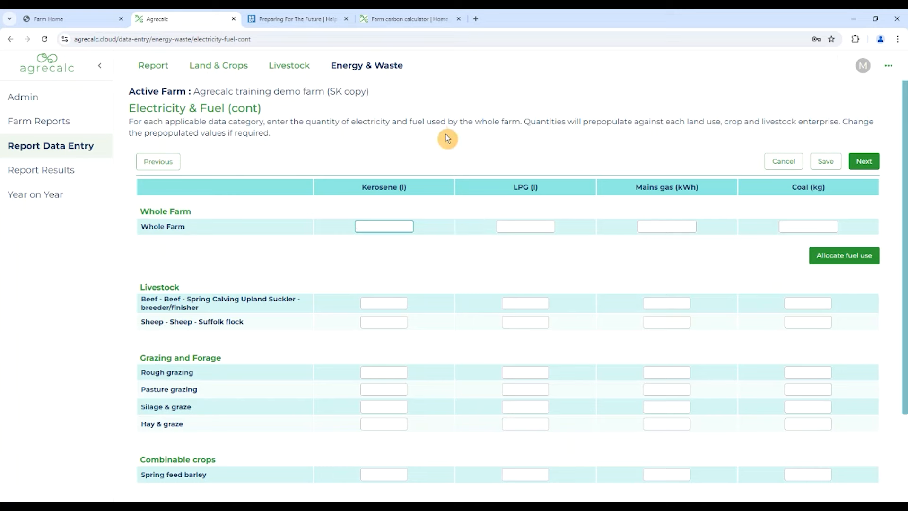
left_click(389, 74)
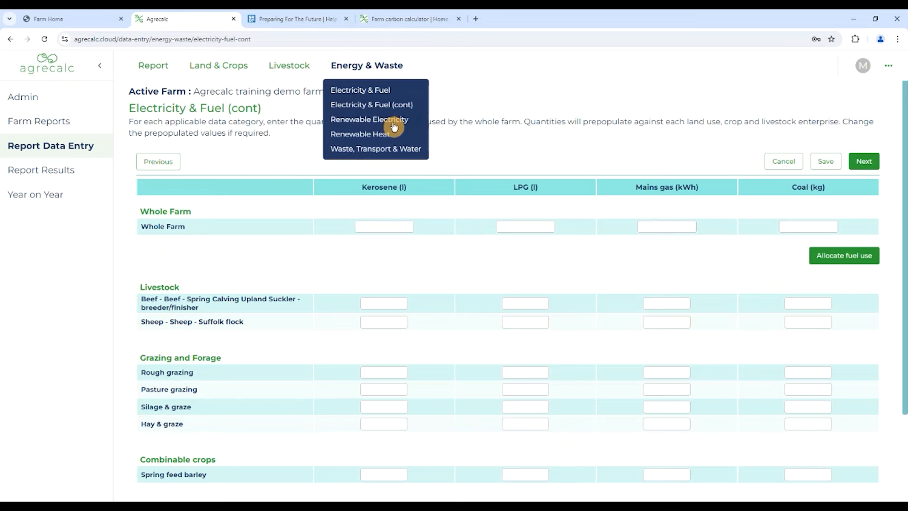
left_click(389, 122)
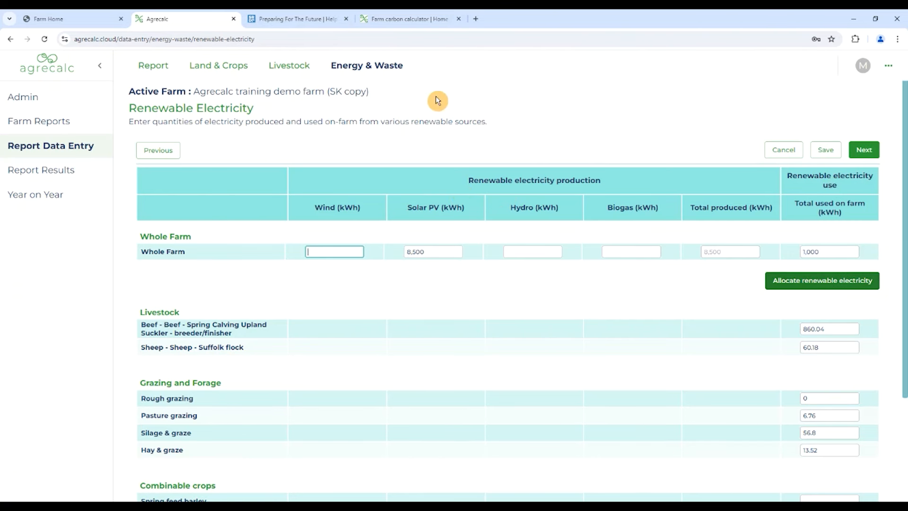
Step: Review the plastic, haulage and water fields under Waste, Transport & Water, and continue to the farm reports list
left_click(362, 71)
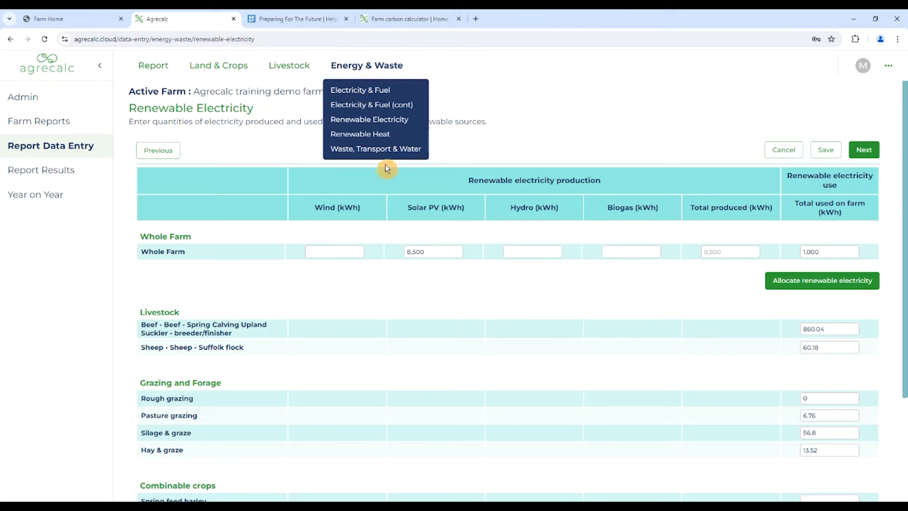
left_click(395, 149)
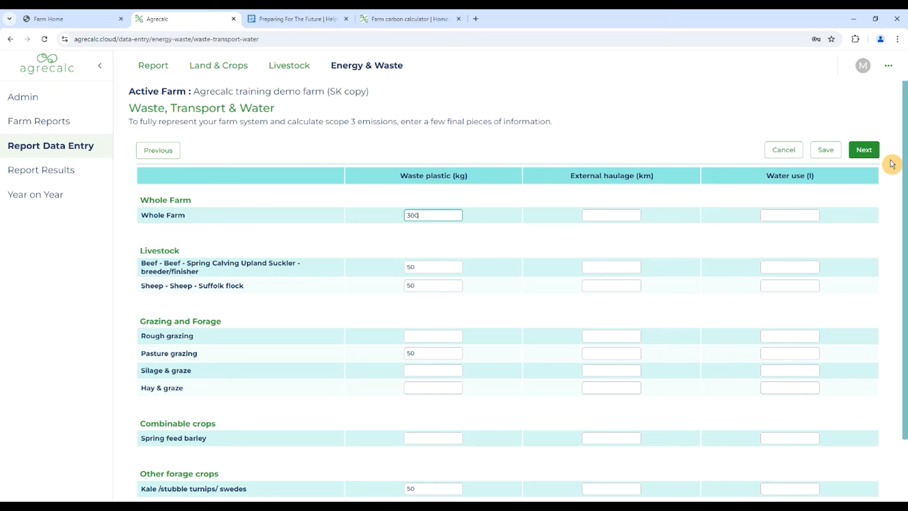
left_click(869, 156)
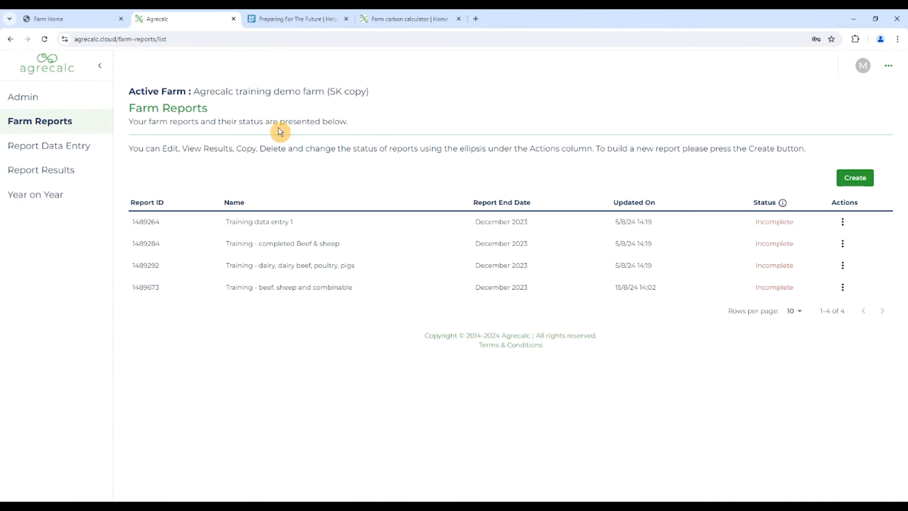
Step: View the whole-farm emissions charts in the report results and open the enterprise-level charts
left_click(14, 178)
left_click(227, 71)
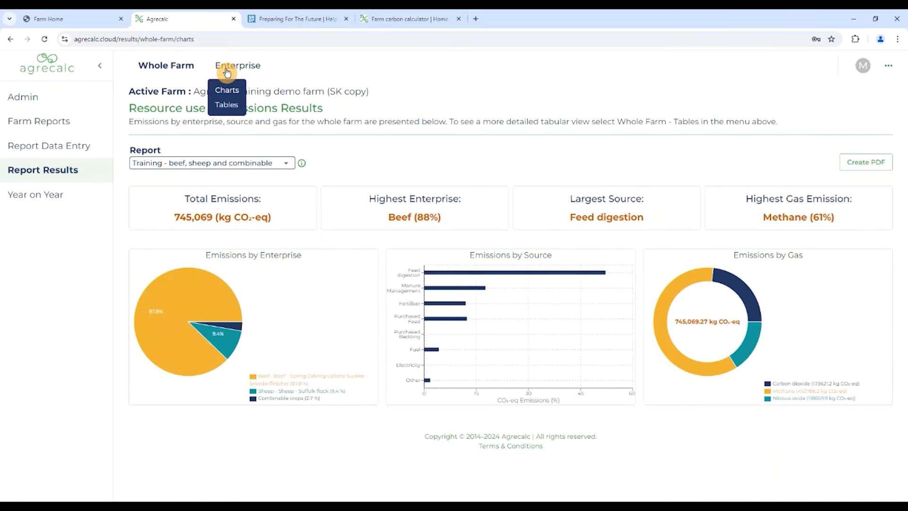
left_click(225, 87)
Step: Reopen the "Training - beef, sheep and combinable" report for data entry and go to its Land Area & Crops page
left_click(85, 132)
left_click(308, 291)
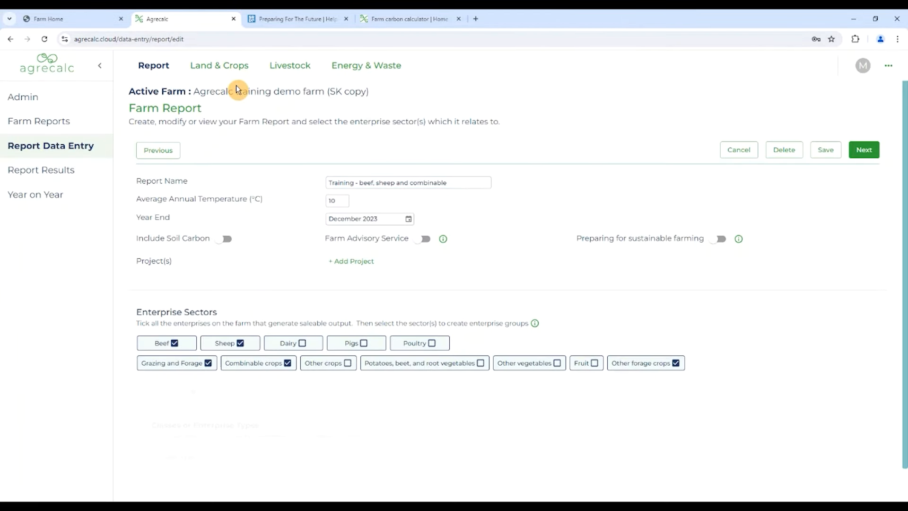
mouse_move(227, 69)
left_click(256, 95)
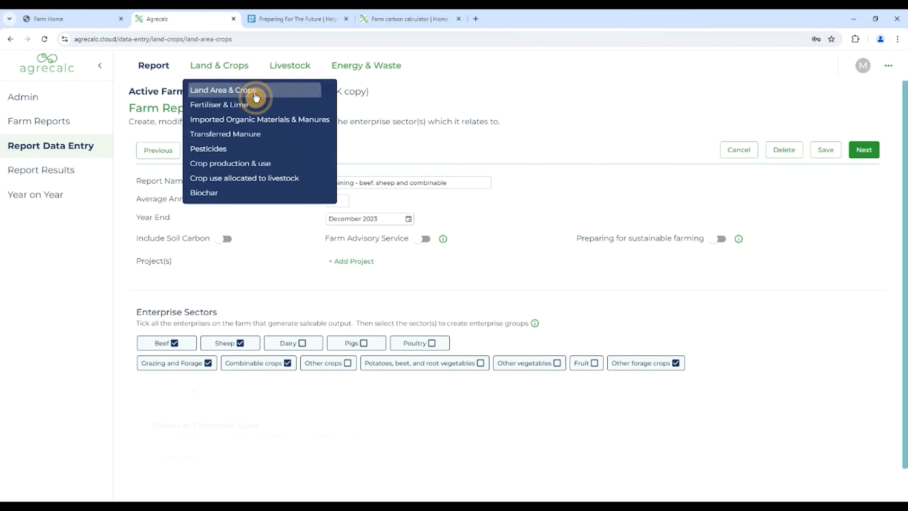